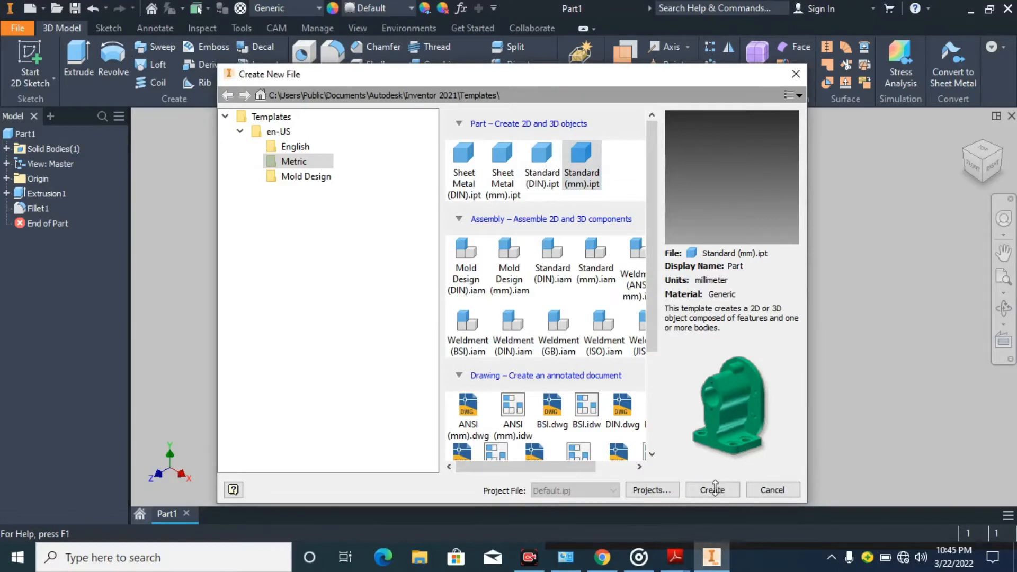
# Step: Create a new part from the metric Standard (mm).ipt template and start a 2D sketch on the horizontal XZ origin plane
pyautogui.click(582, 168)
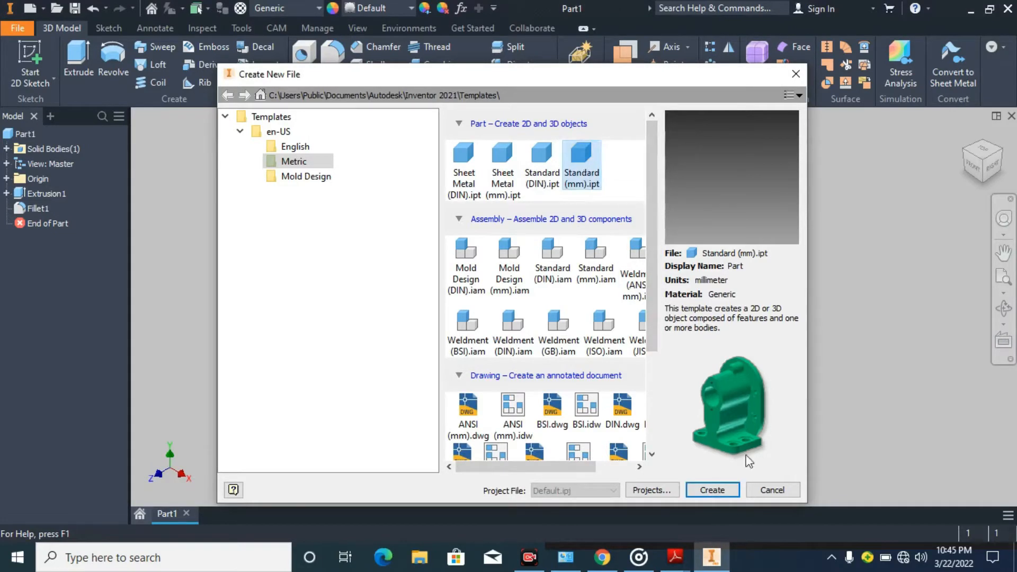
pyautogui.click(713, 491)
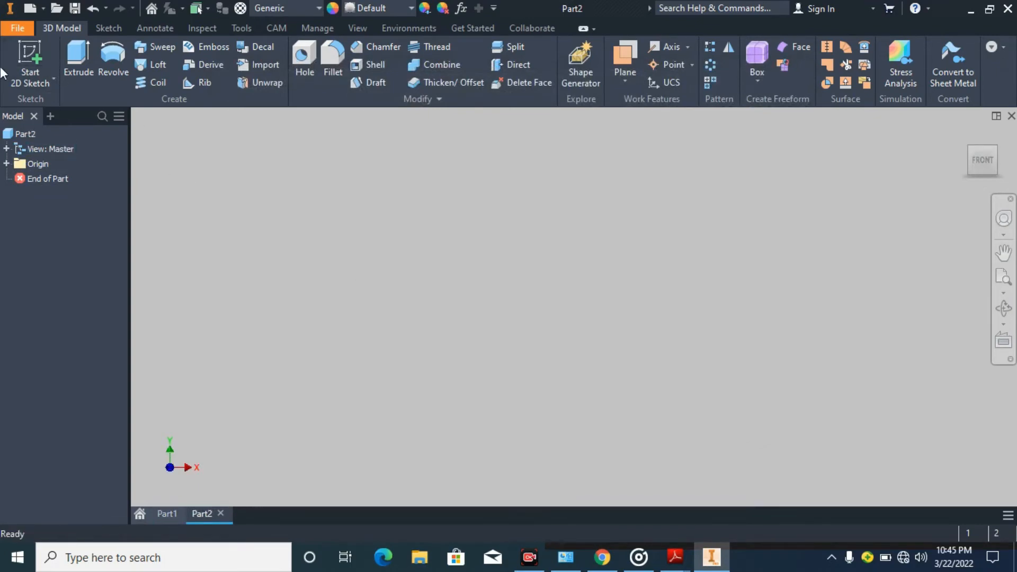
pyautogui.click(33, 52)
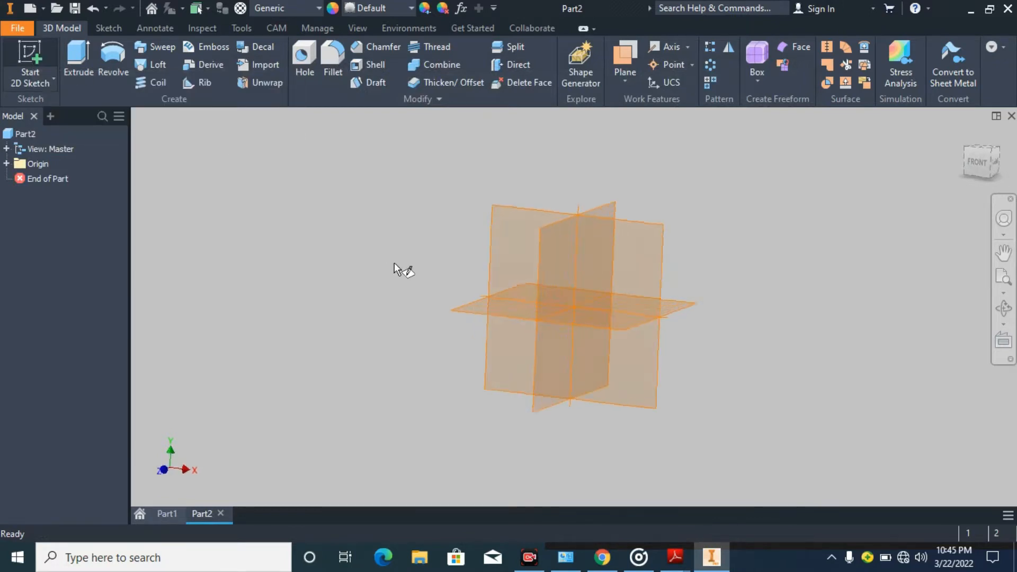
pyautogui.click(436, 308)
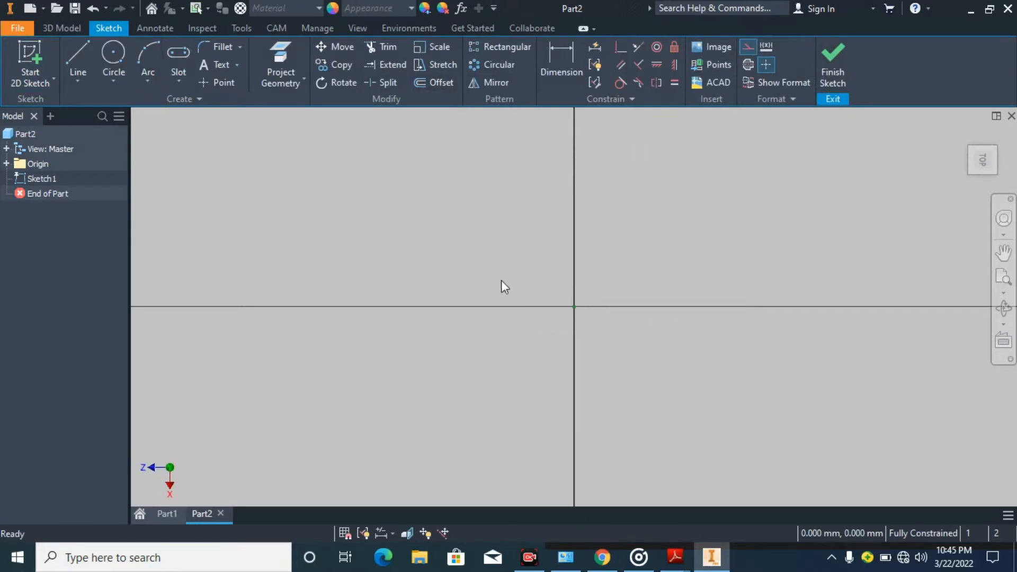
# Step: Sketch a construction line about 28.6 mm long along the horizontal axis, running across the origin
pyautogui.click(76, 58)
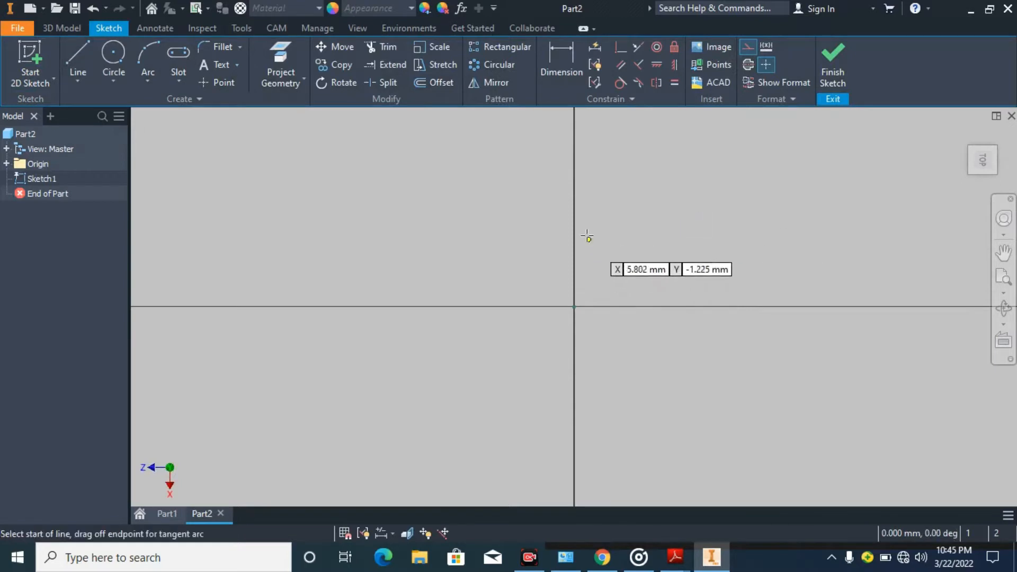
pyautogui.click(465, 306)
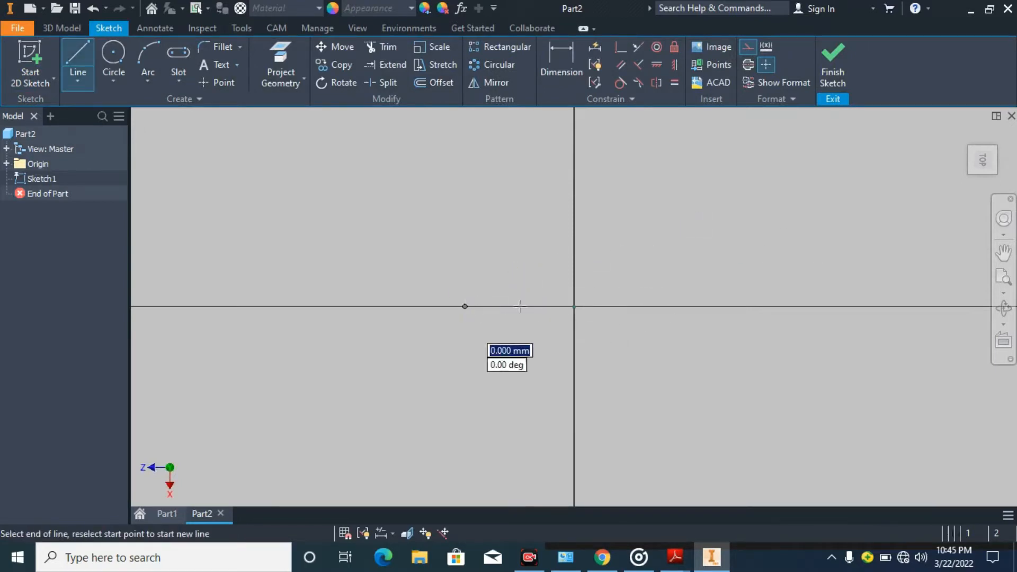
pyautogui.click(794, 306)
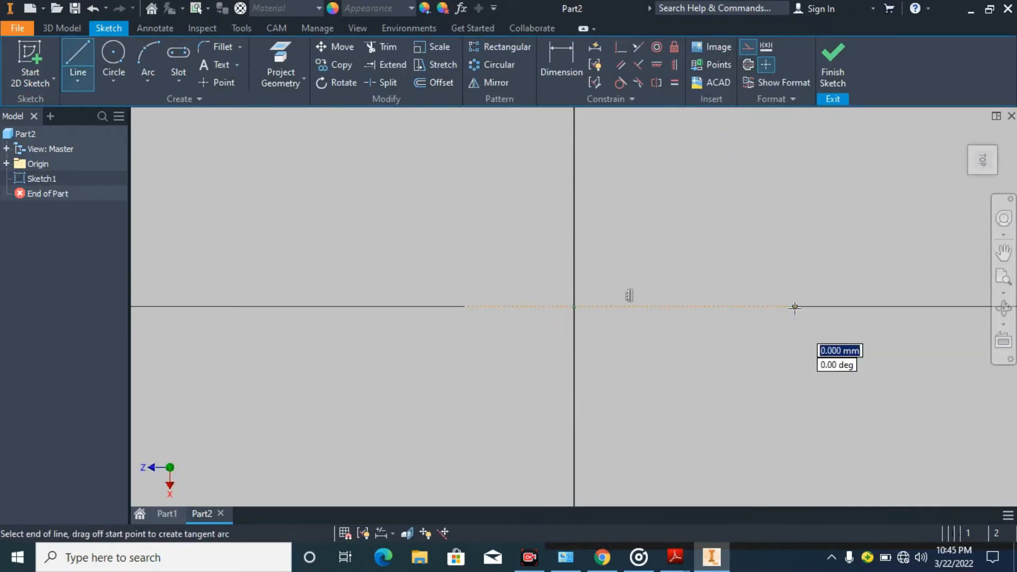
pyautogui.rightClick(736, 367)
pyautogui.click(799, 368)
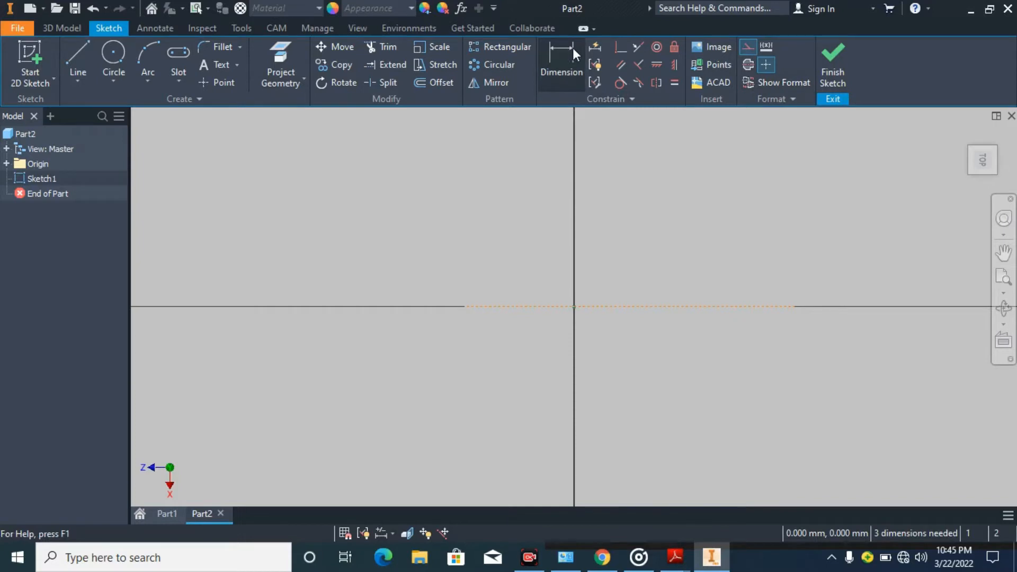
# Step: Apply a coincident constraint between the construction line's midpoint and the sketch origin
pyautogui.click(621, 47)
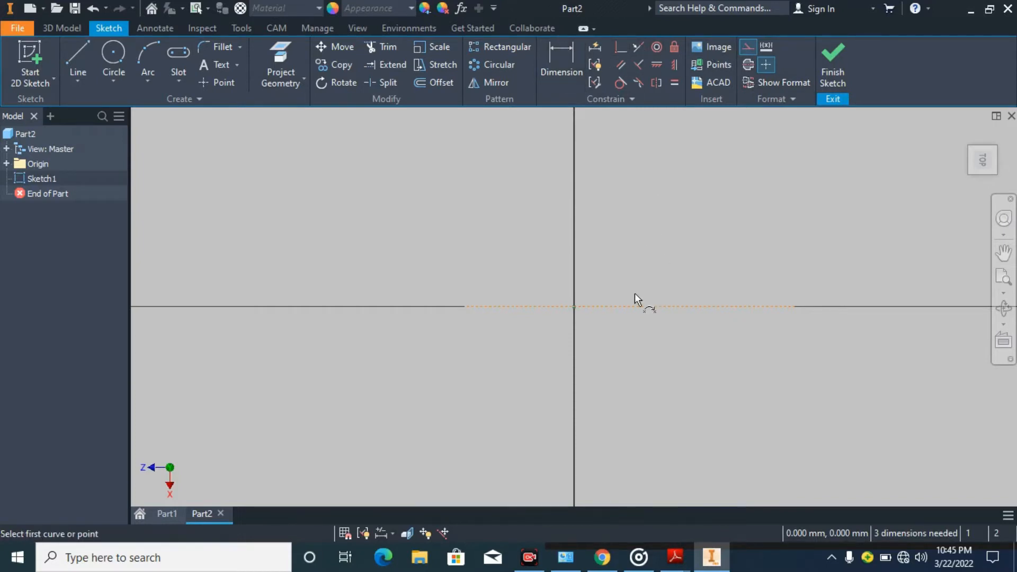
pyautogui.click(630, 307)
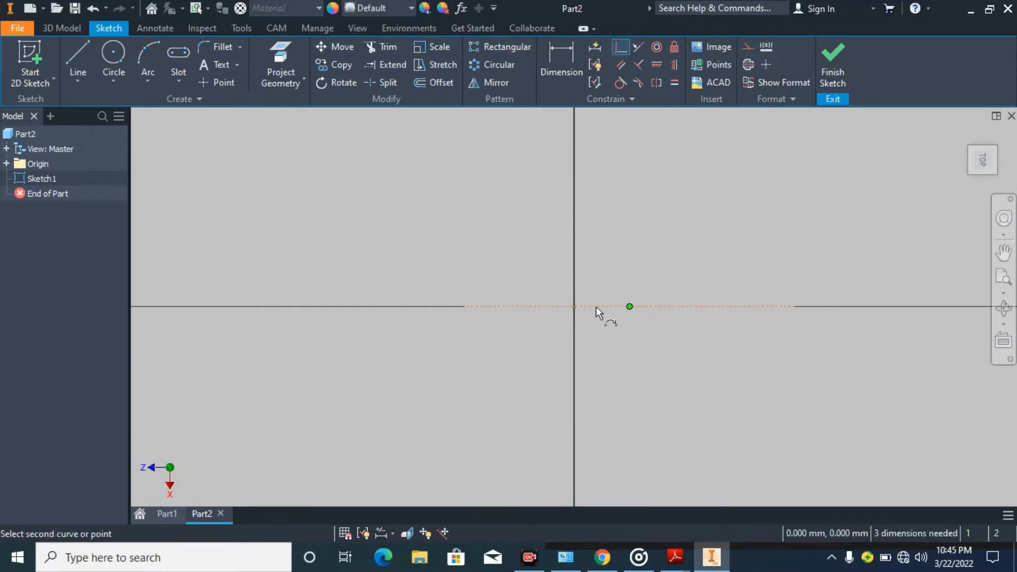
pyautogui.click(573, 306)
pyautogui.rightClick(662, 273)
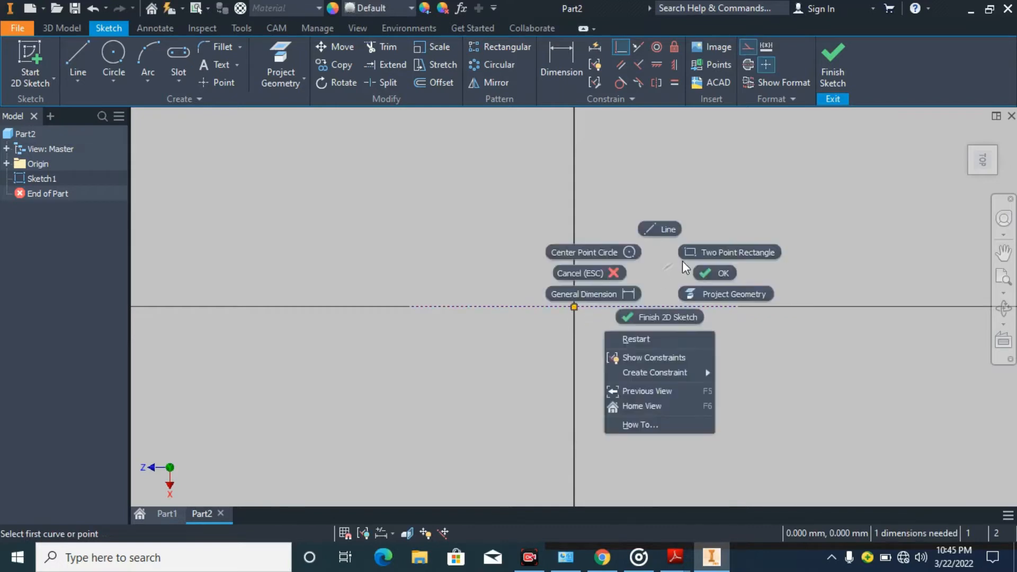
pyautogui.click(713, 274)
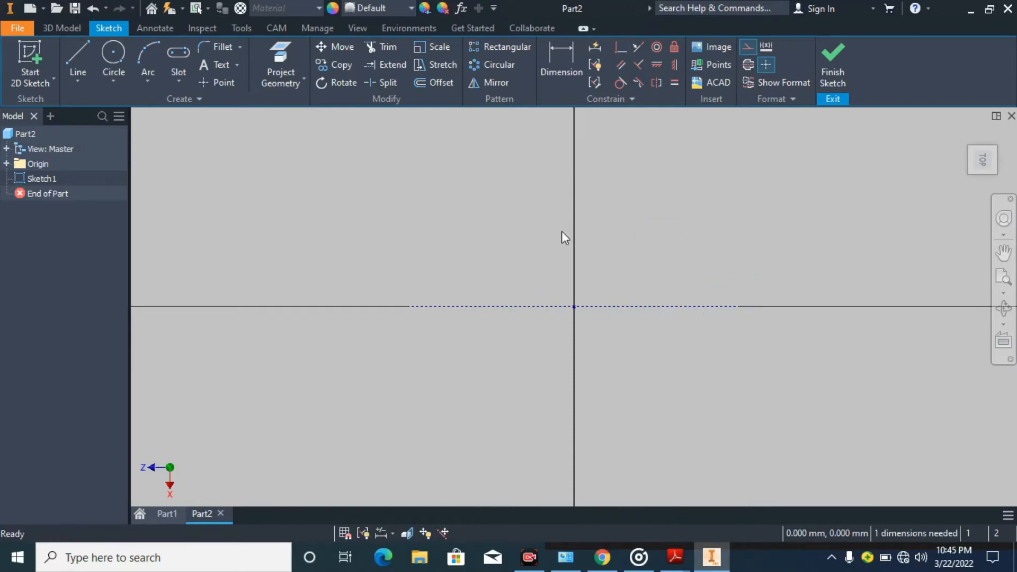
# Step: Dimension the construction line's length as 120 mm, with the dimension placed below the line
pyautogui.click(574, 58)
pyautogui.click(656, 305)
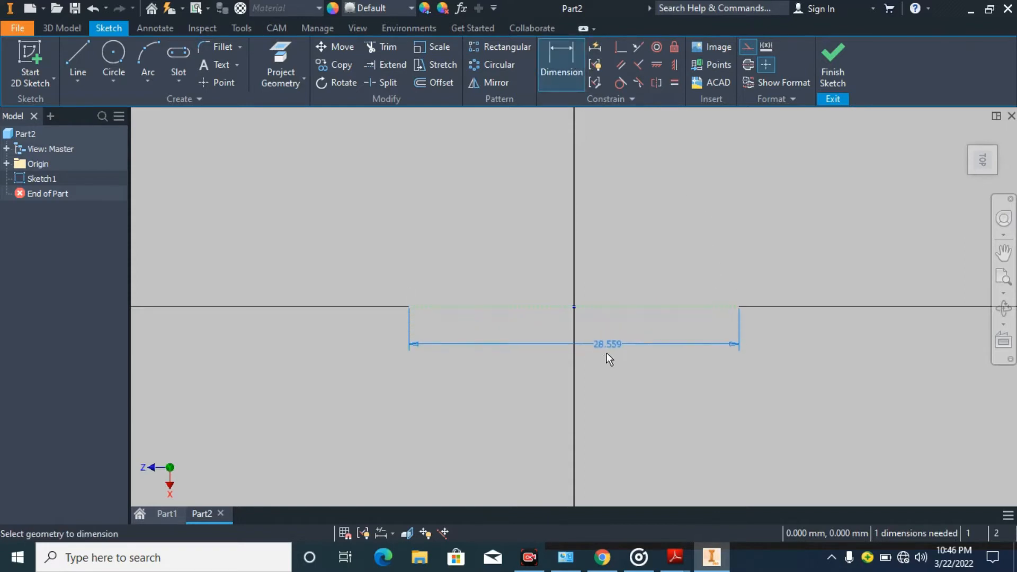
pyautogui.click(577, 393)
pyautogui.write('100')
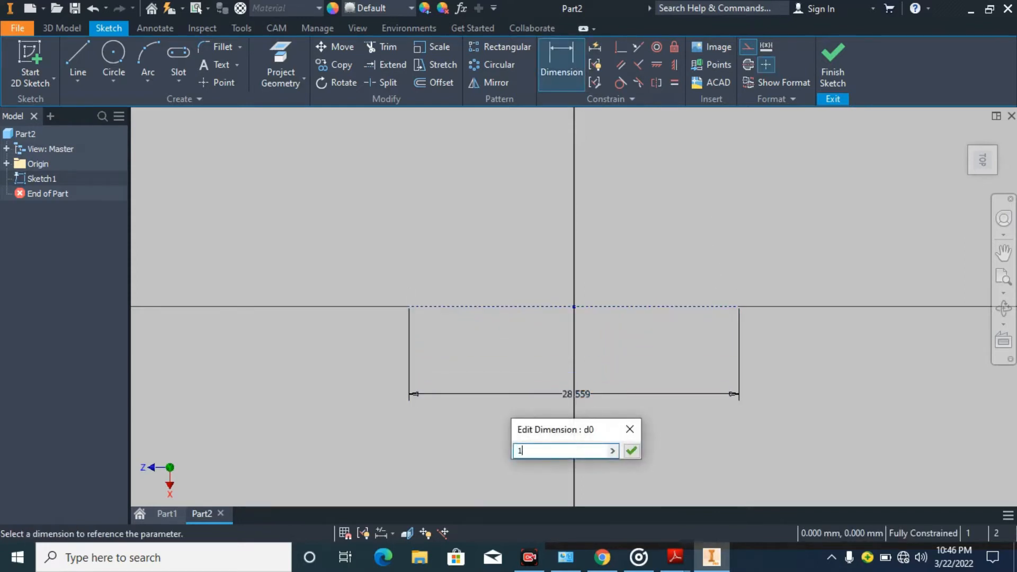
pyautogui.press('Return')
pyautogui.scroll(-4, 545, 317)
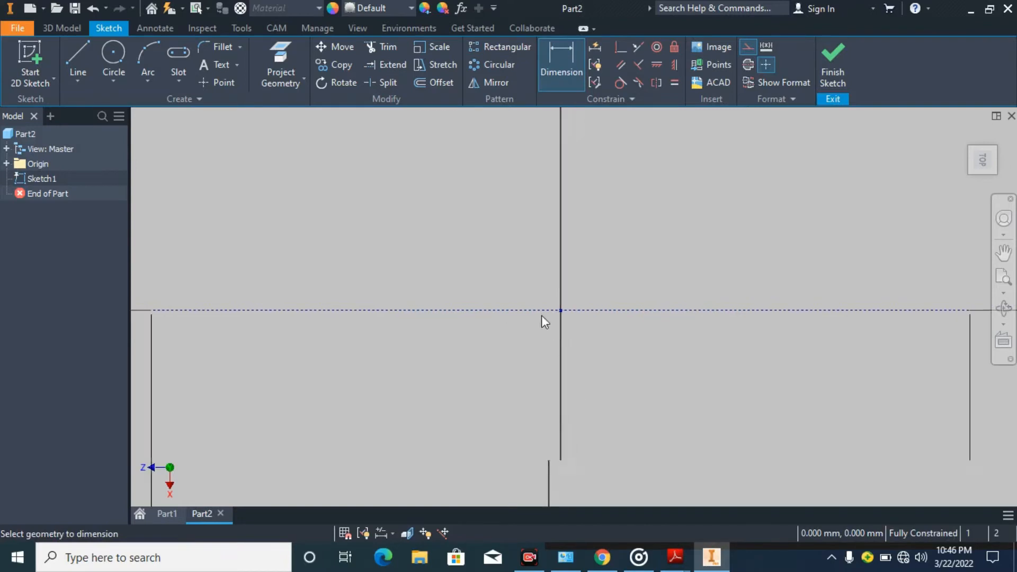
pyautogui.scroll(3, 579, 318)
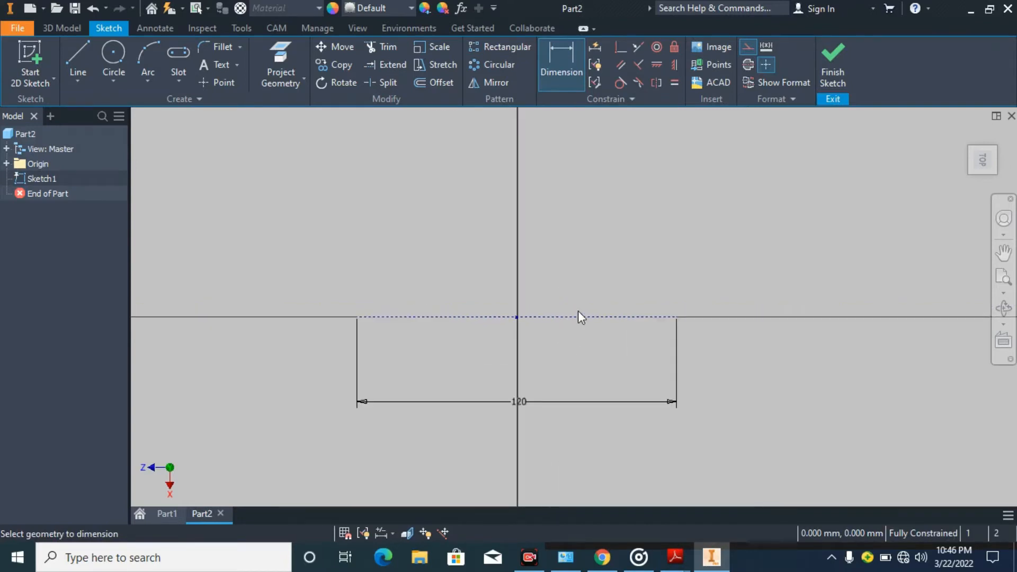
# Step: Sketch a 12 mm diameter circle centred on the right endpoint of the construction line
pyautogui.click(114, 58)
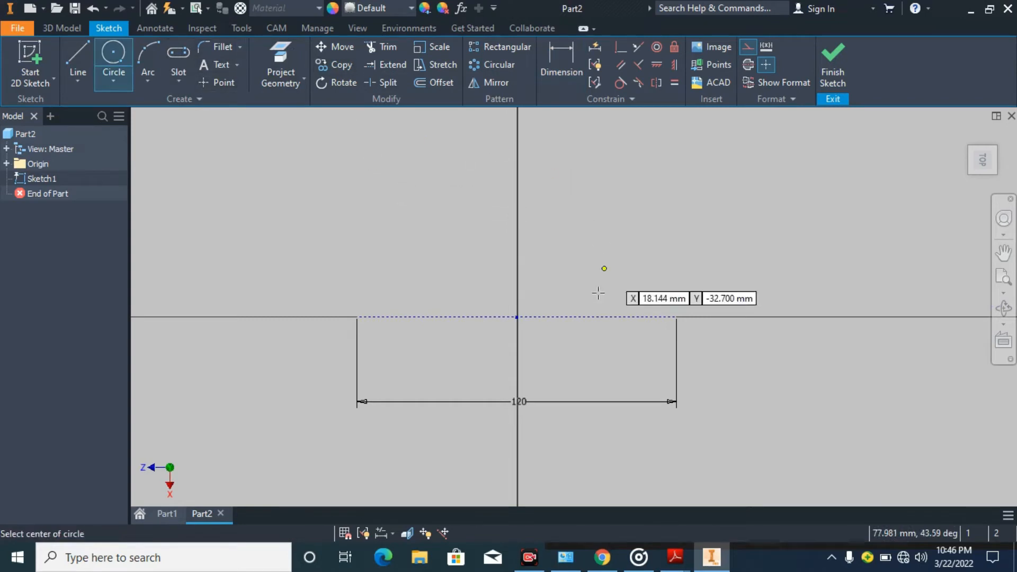
pyautogui.click(677, 317)
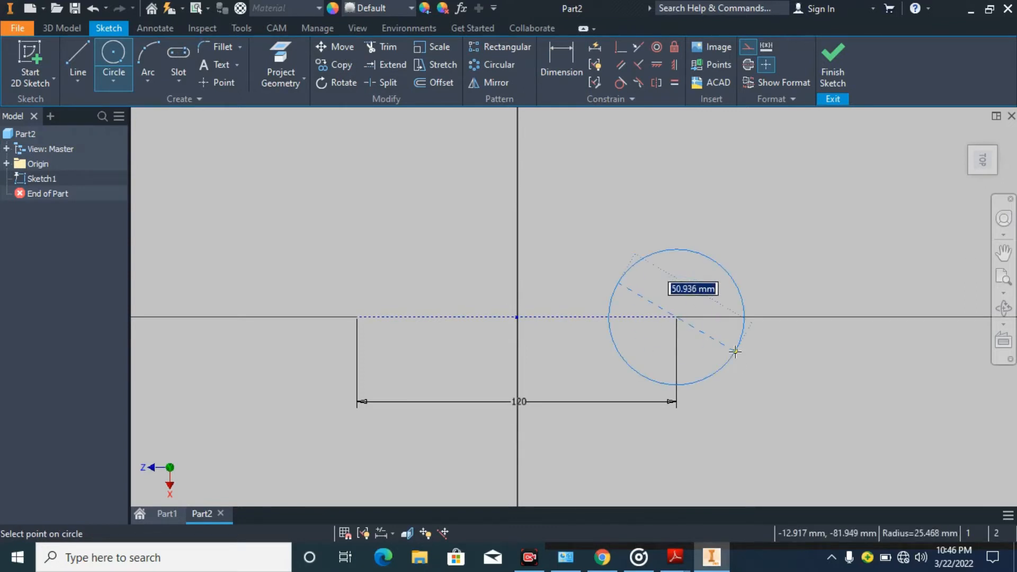
pyautogui.write('12')
pyautogui.press('Return')
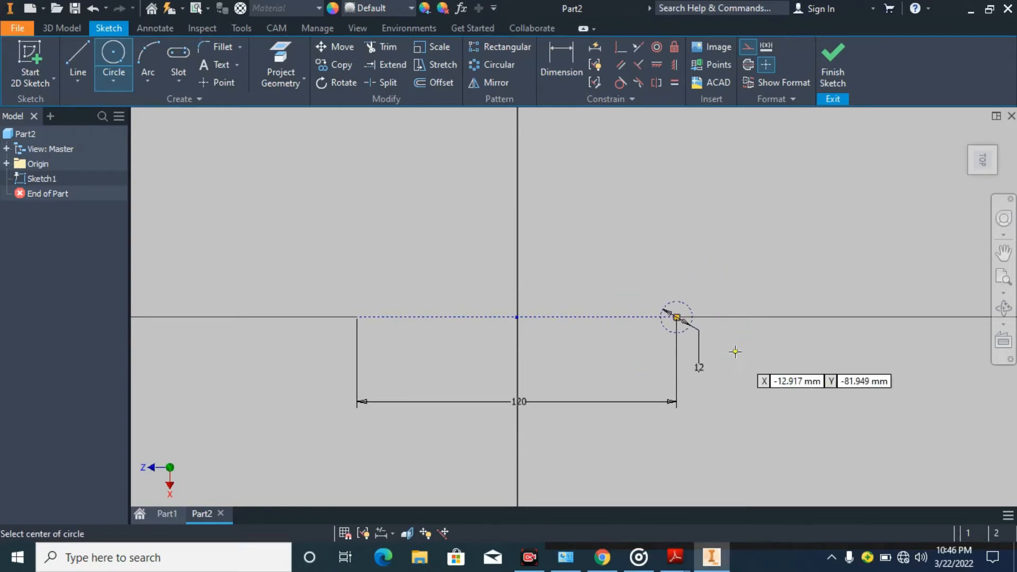
pyautogui.rightClick(755, 213)
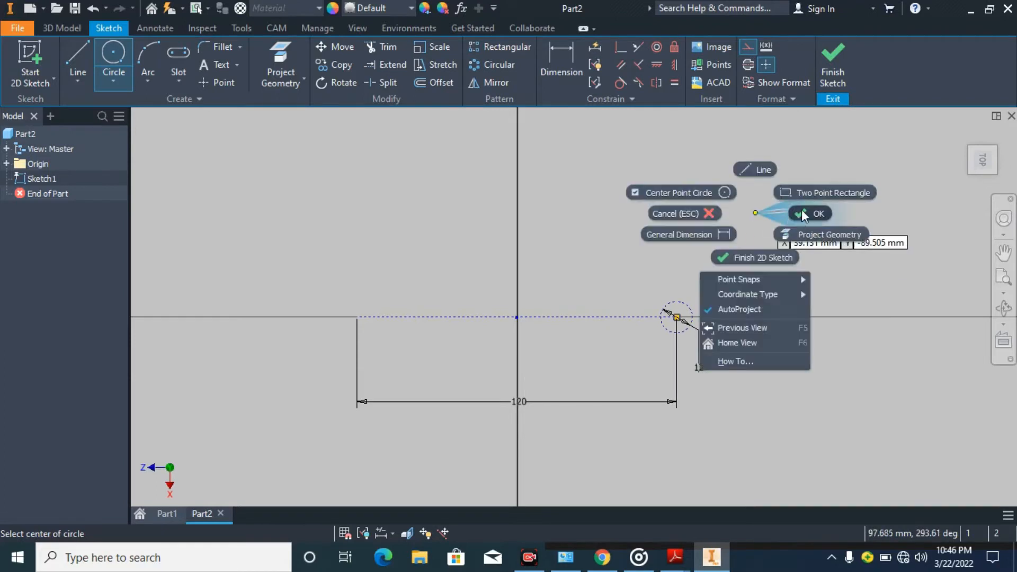
pyautogui.click(802, 211)
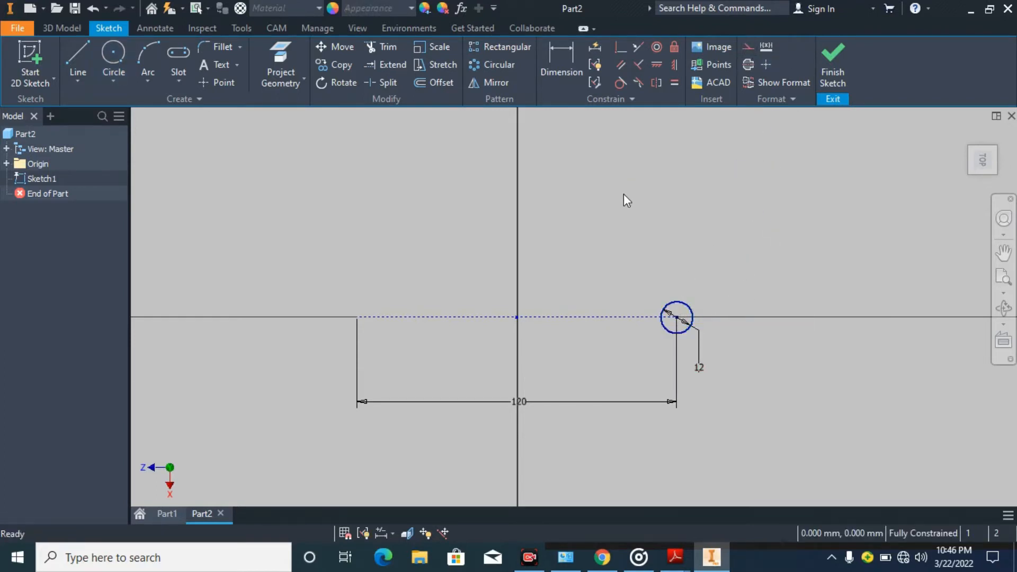
# Step: Sketch a three-point arc of about 13 mm radius around the outer side of the 12 mm circle, from above it to below it
pyautogui.click(154, 55)
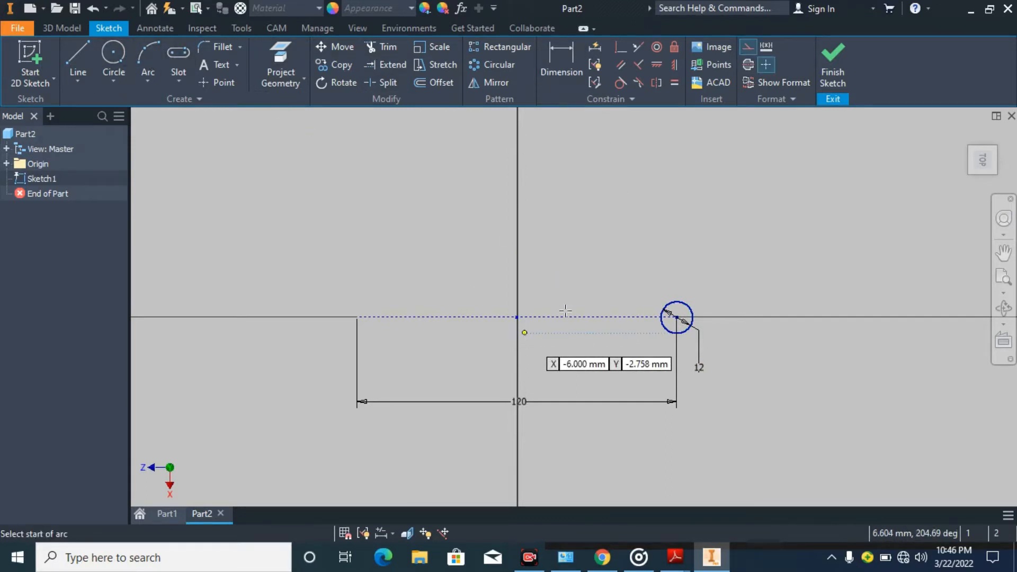
pyautogui.click(675, 286)
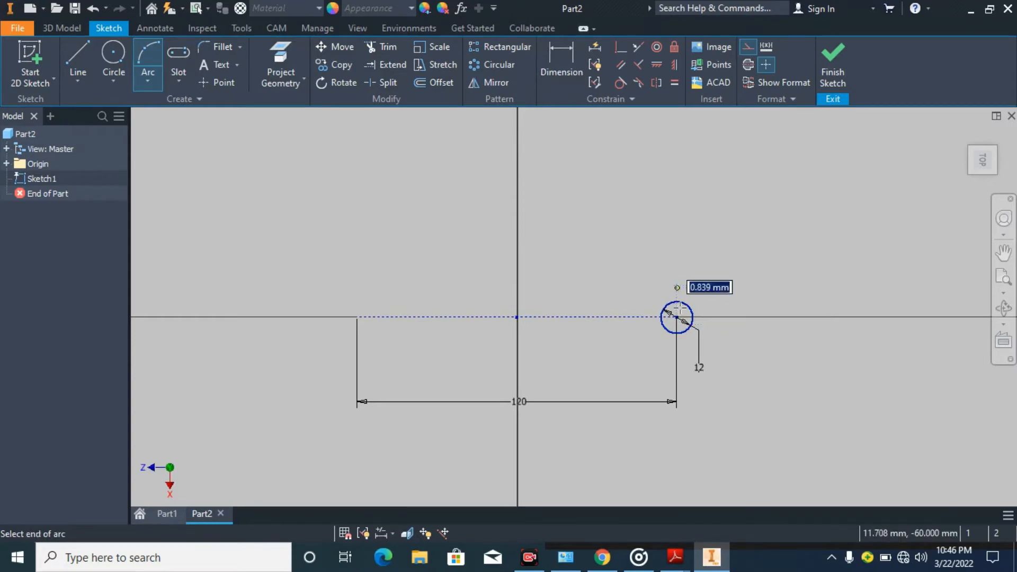
pyautogui.click(677, 355)
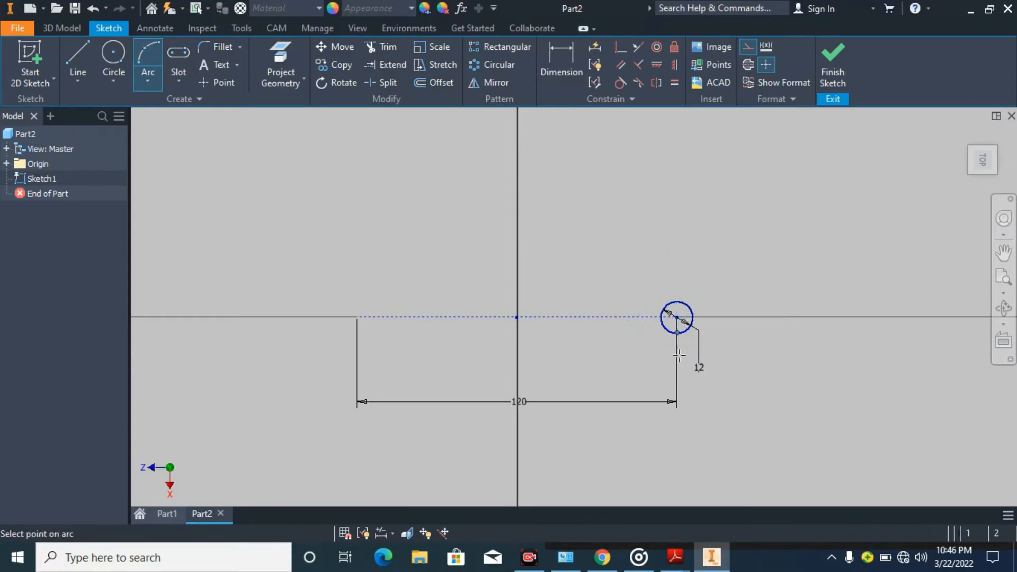
pyautogui.click(715, 321)
pyautogui.rightClick(800, 290)
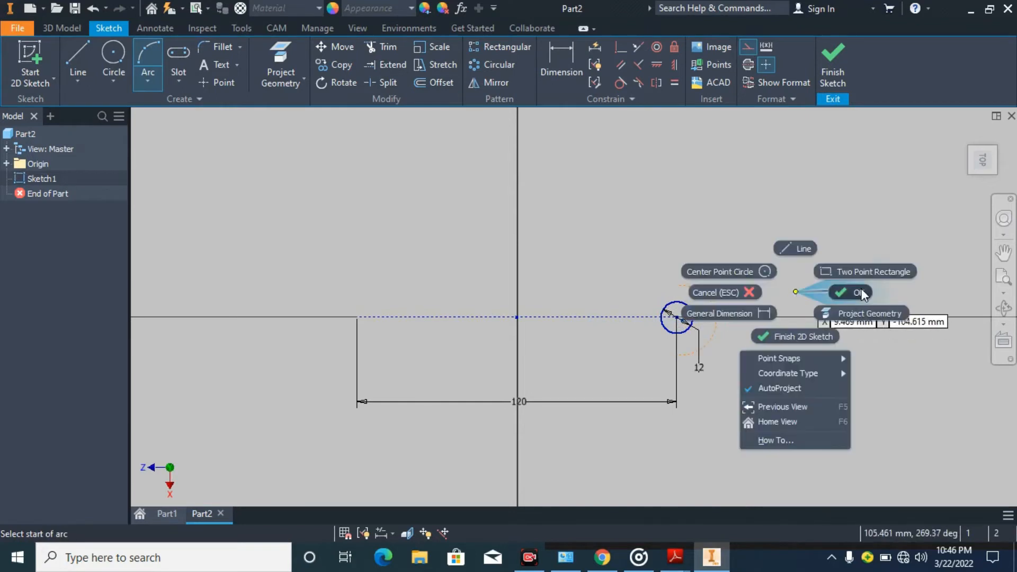
pyautogui.click(860, 290)
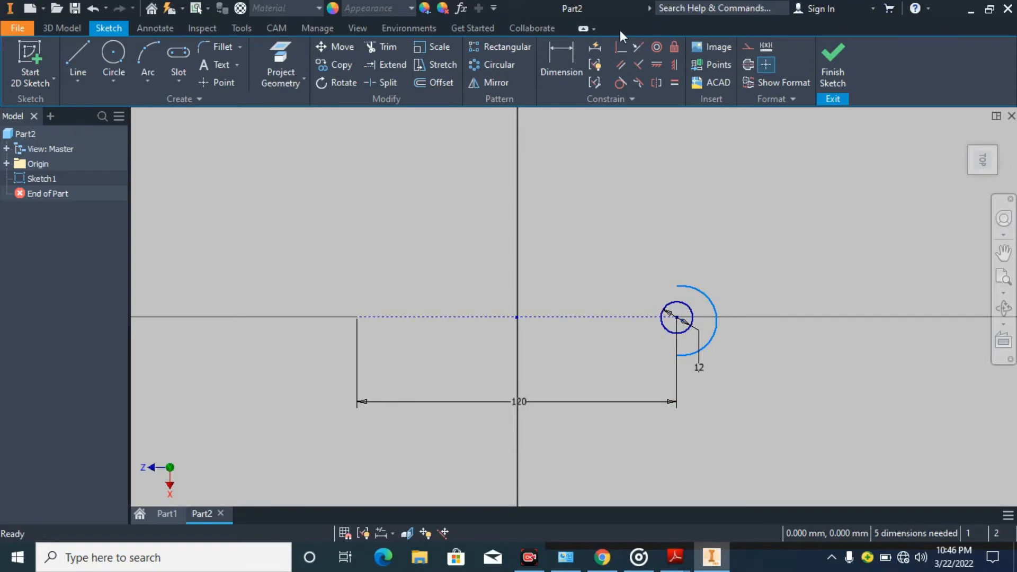
# Step: Constrain the arc's centre coincident with the 12 mm circle's centre and dimension the arc's radius as 20 mm
pyautogui.click(621, 46)
pyautogui.click(678, 319)
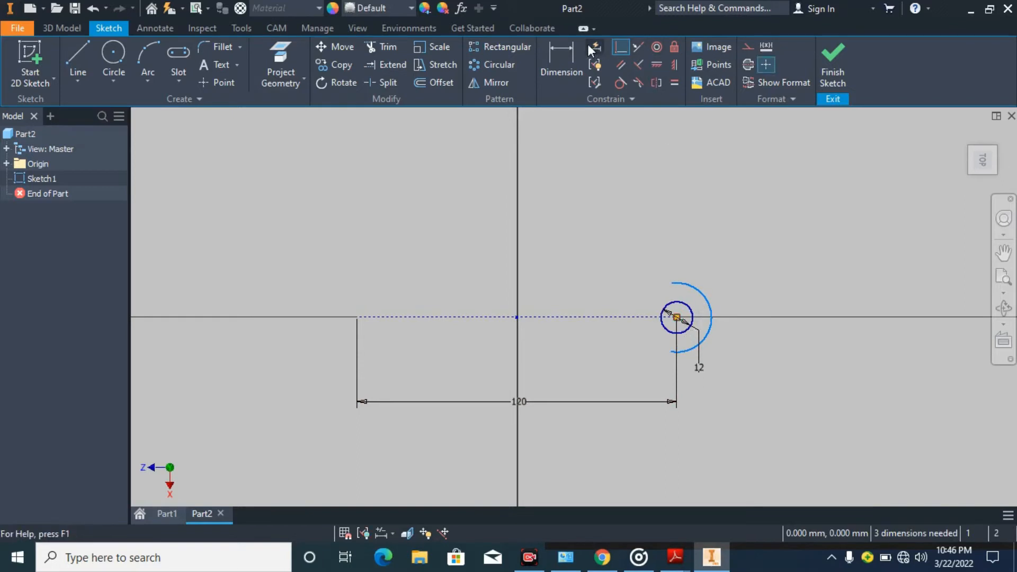
pyautogui.press('d')
pyautogui.click(711, 315)
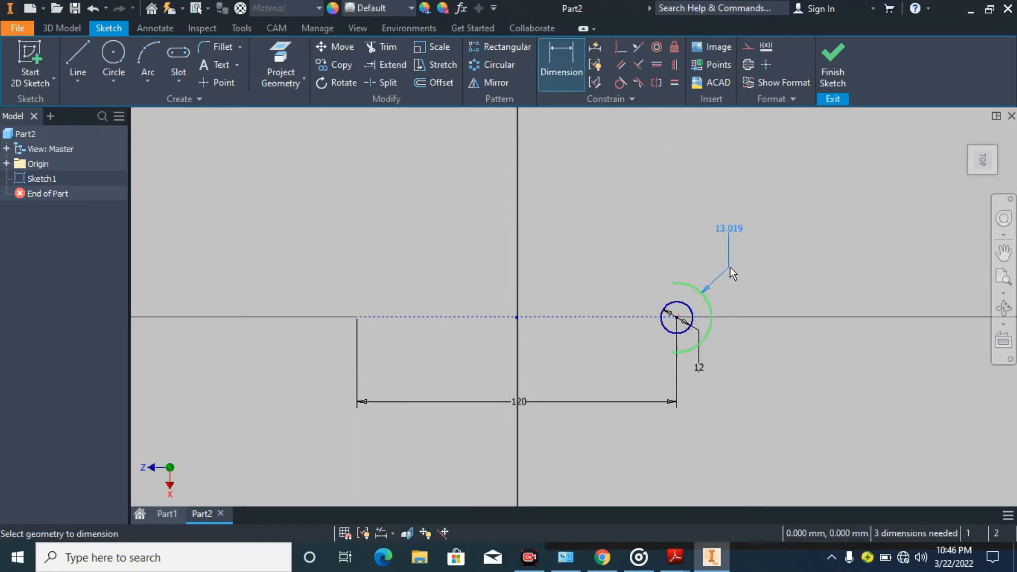
pyautogui.write('20')
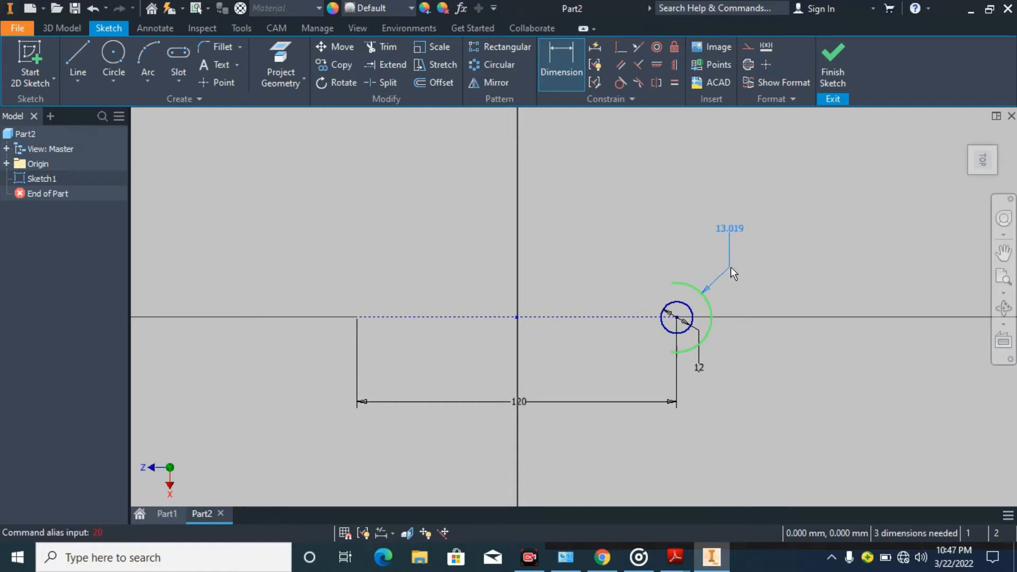
pyautogui.click(731, 268)
pyautogui.write('20')
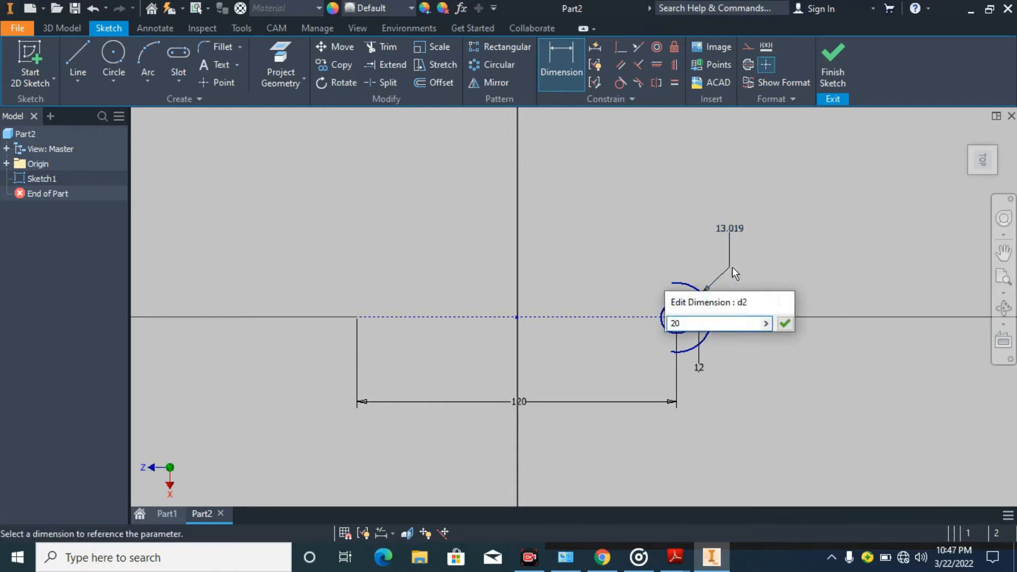
pyautogui.press('Return')
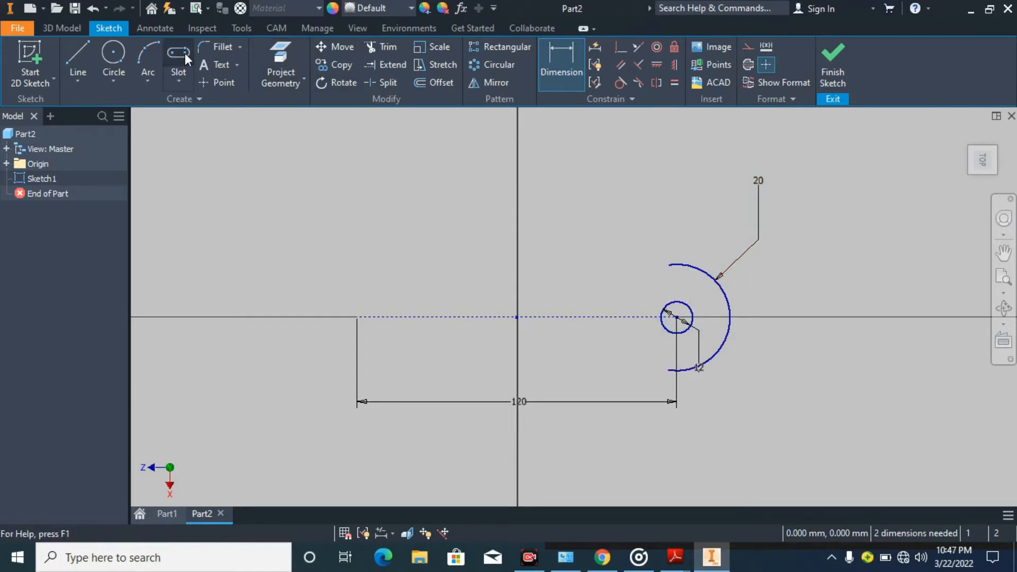
# Step: Sketch a vertical center-to-center slot across the construction line's left endpoint, about 33 mm between arc centres and about 16 mm wide
pyautogui.click(182, 79)
pyautogui.click(187, 102)
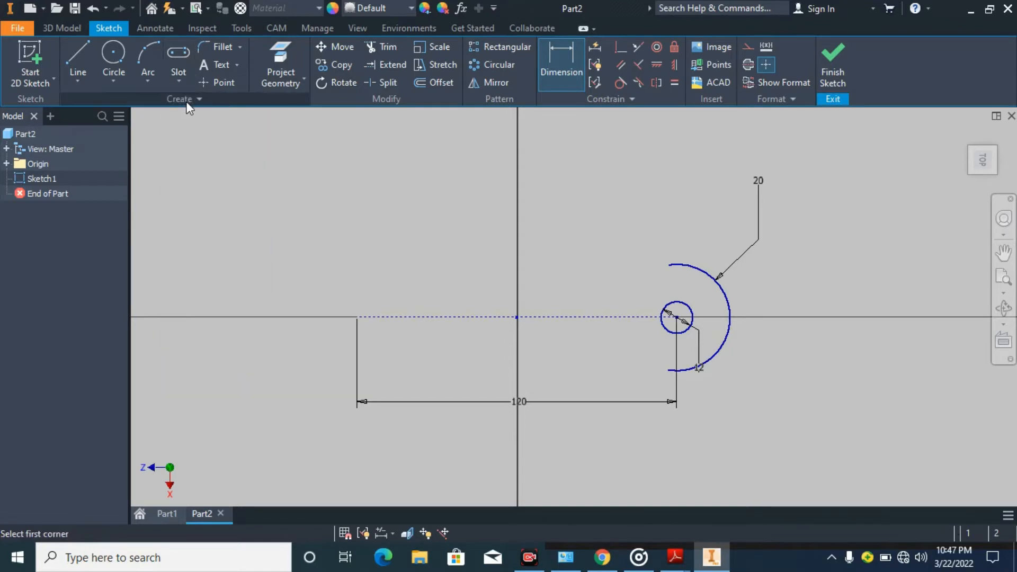
pyautogui.click(191, 75)
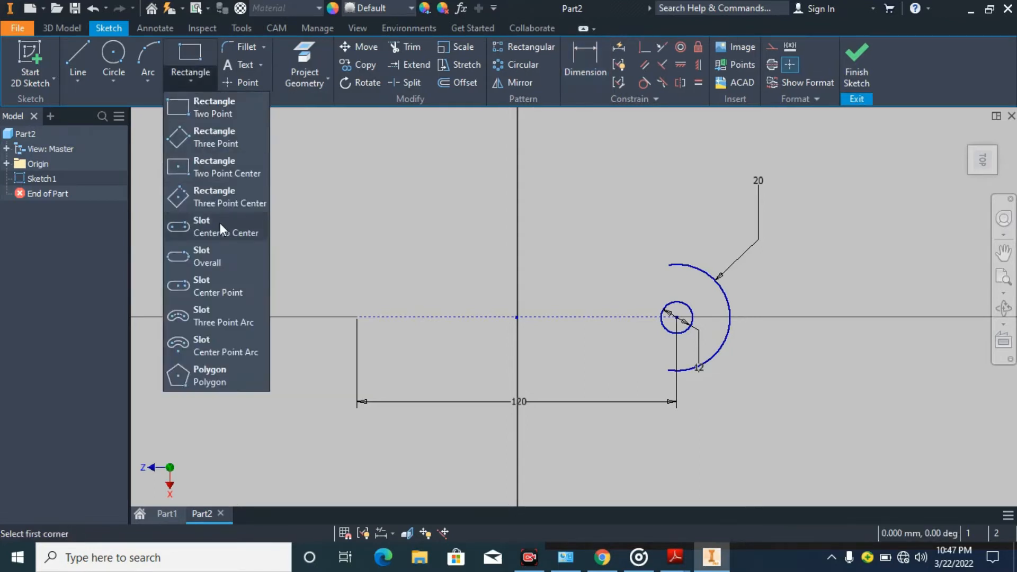
pyautogui.click(220, 223)
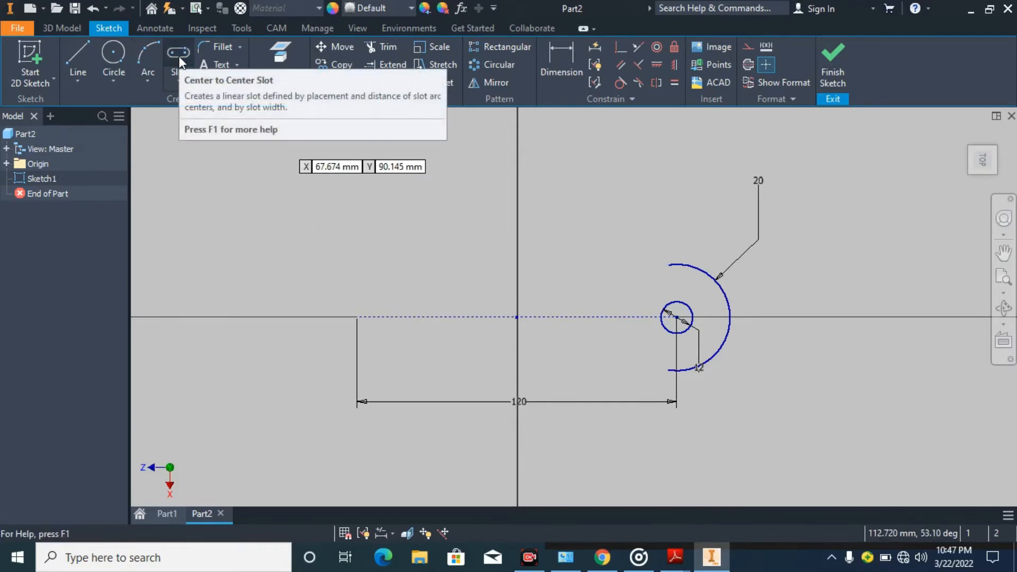
pyautogui.click(358, 282)
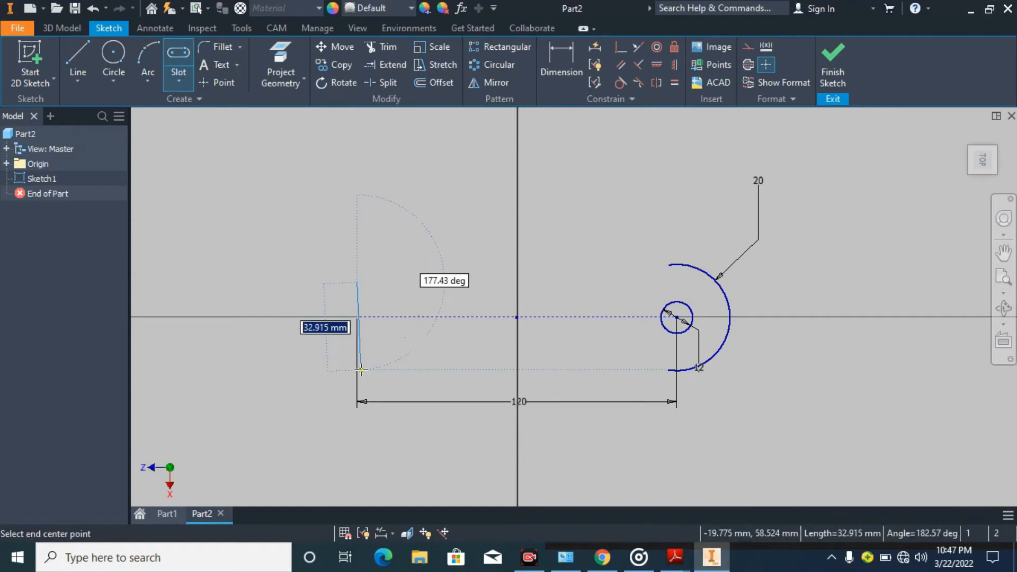
pyautogui.click(357, 370)
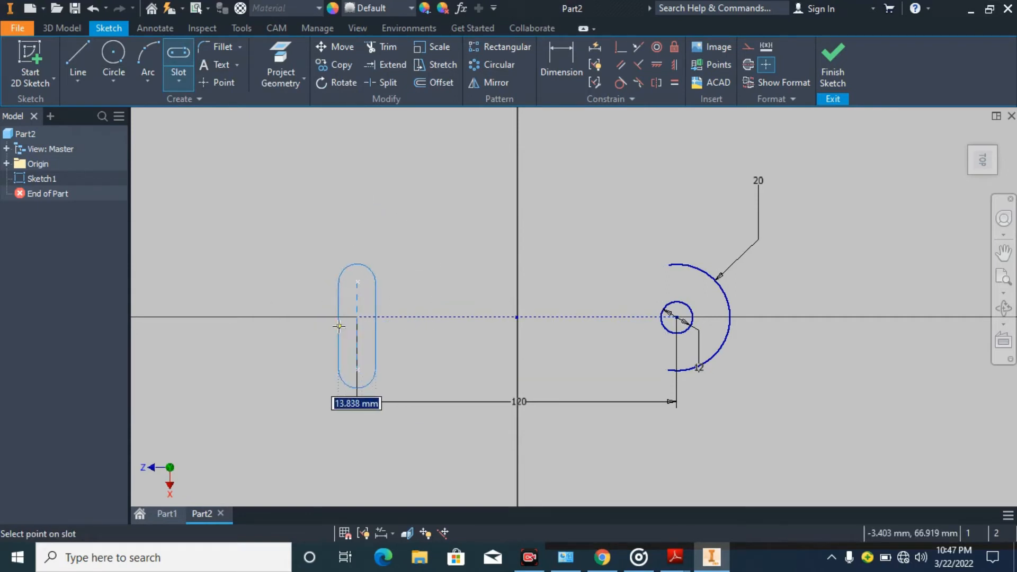
pyautogui.click(337, 333)
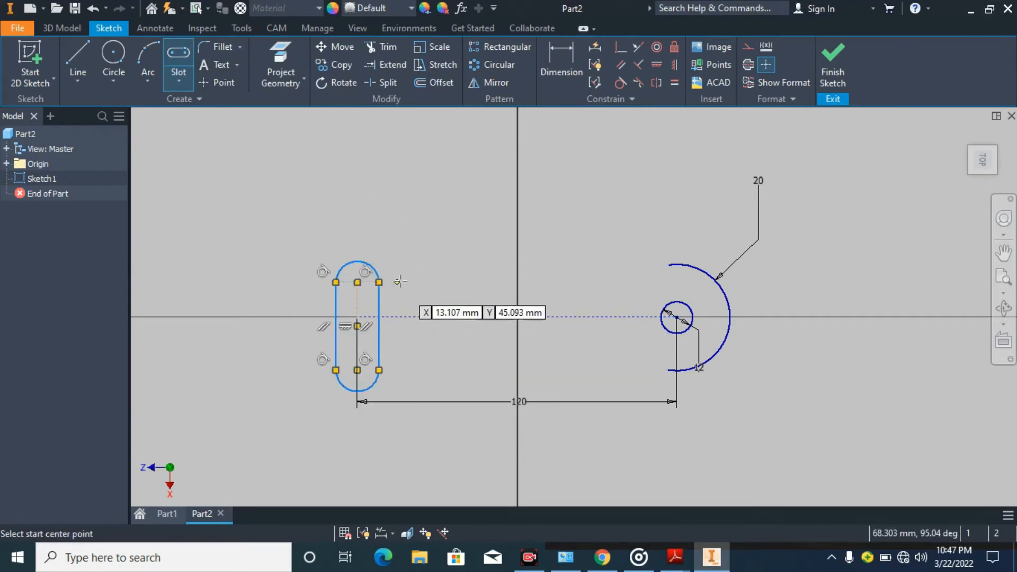
pyautogui.rightClick(402, 281)
pyautogui.click(442, 280)
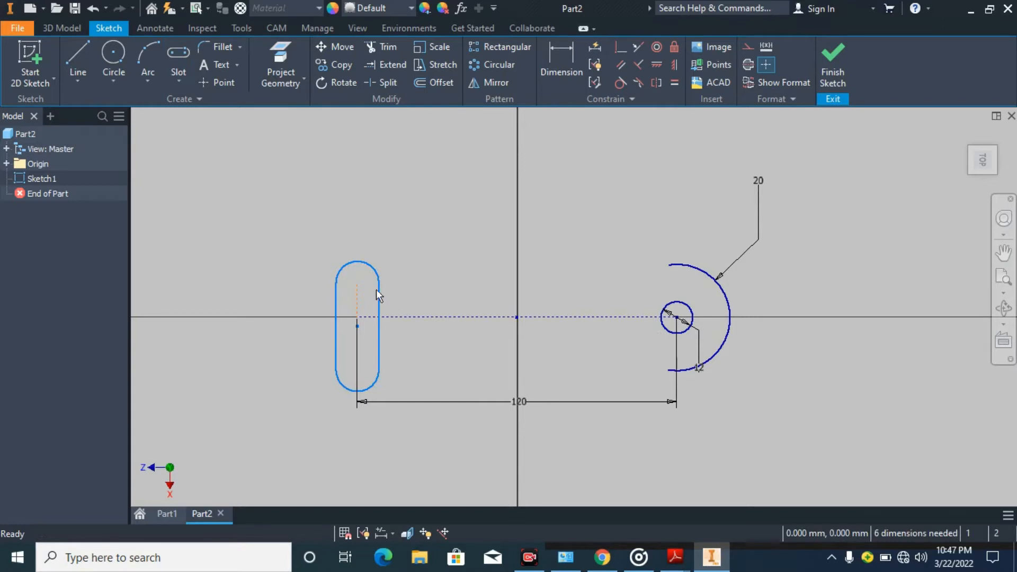
# Step: Constrain the slot's midpoint coincident with the left endpoint of the 120 mm construction line
pyautogui.click(620, 49)
pyautogui.click(357, 325)
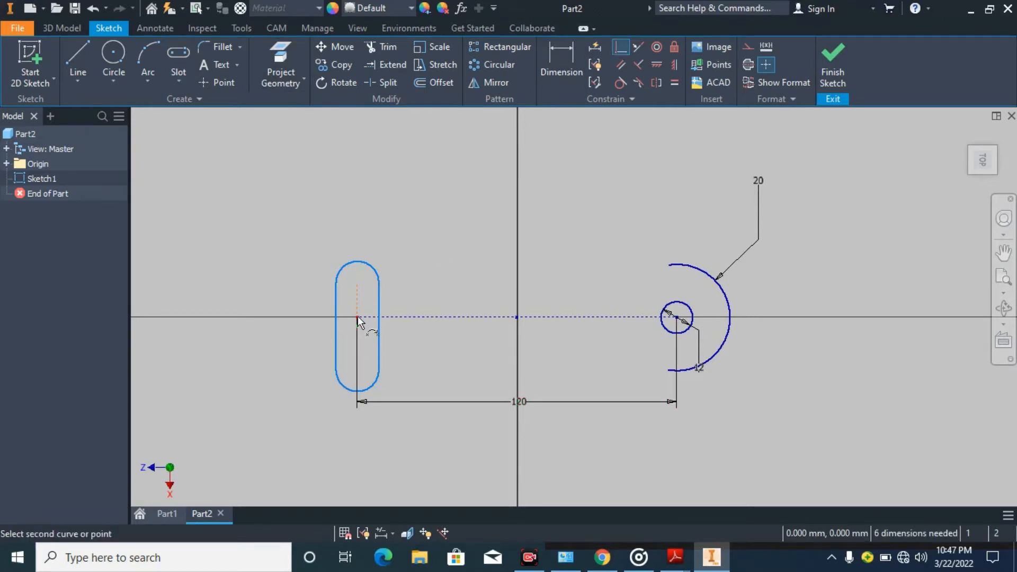
pyautogui.click(358, 318)
pyautogui.rightClick(438, 256)
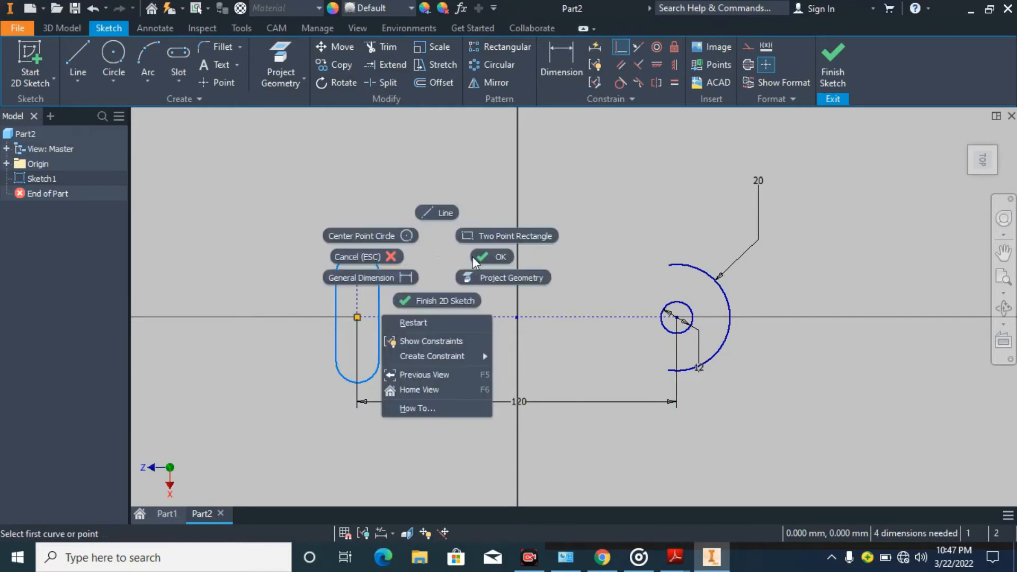
pyautogui.click(479, 256)
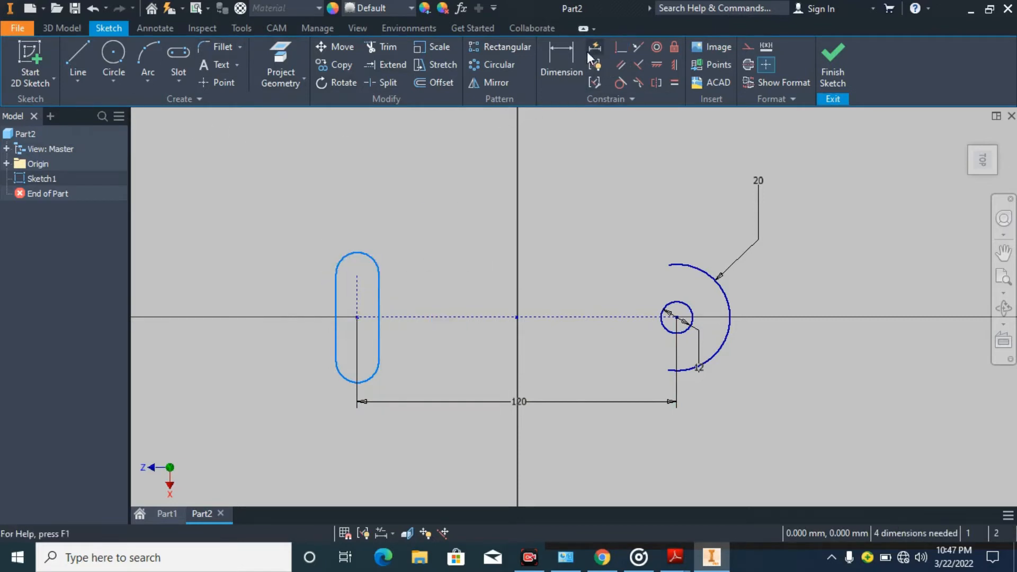
# Step: Dimension the vertical distance from the slot's upper arc centre to its midpoint as 12 mm, placed beside the slot
pyautogui.click(561, 60)
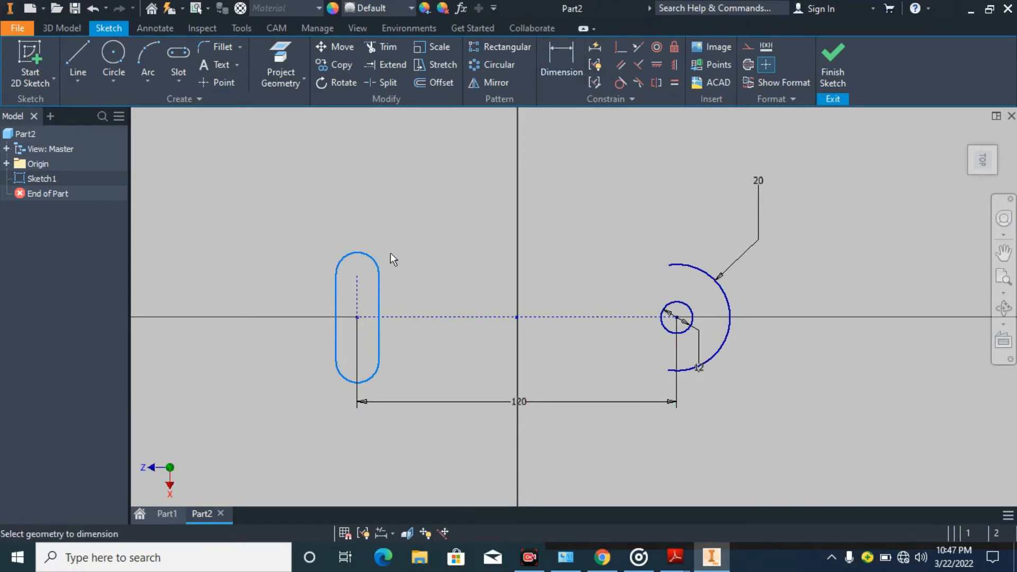
pyautogui.click(357, 275)
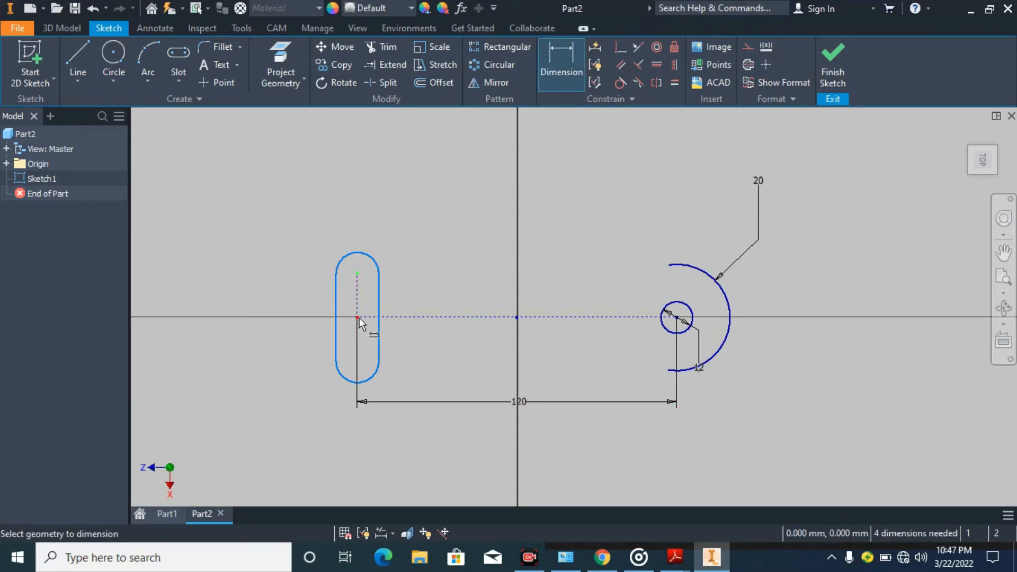
pyautogui.click(290, 294)
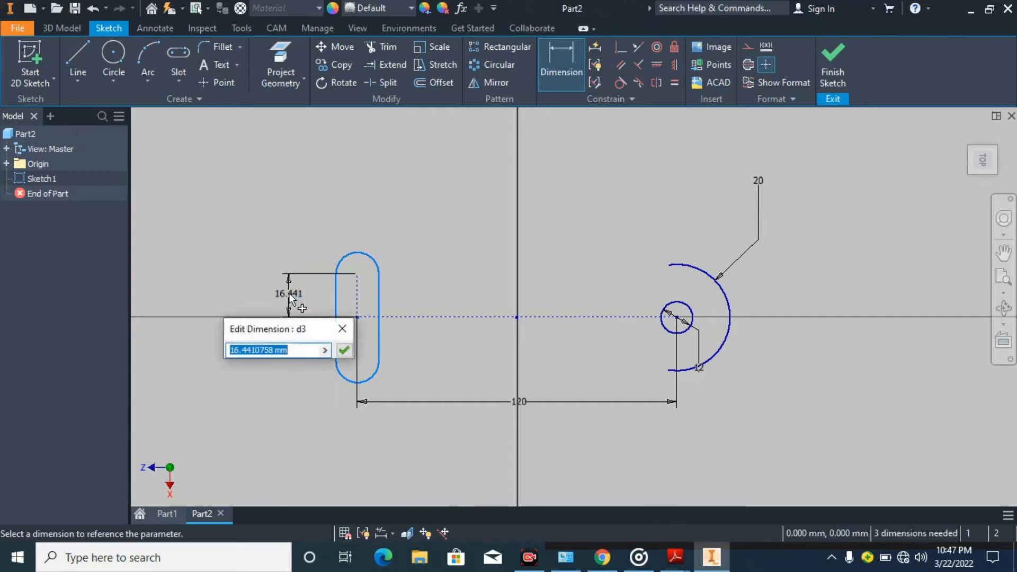
pyautogui.write('12')
pyautogui.press('Return')
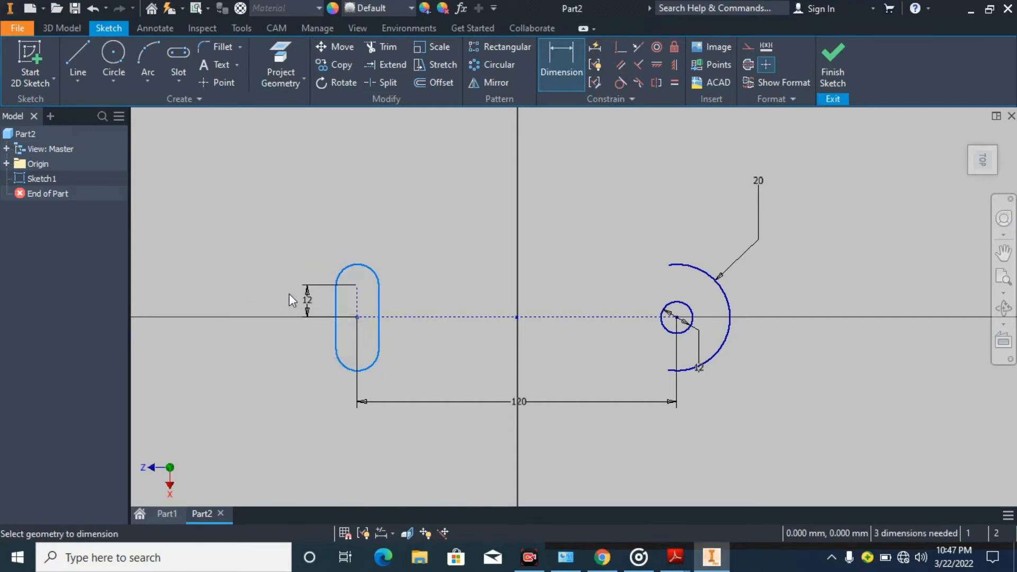
# Step: Dimension the radius of the slot's upper end arc as 12 mm
pyautogui.click(377, 276)
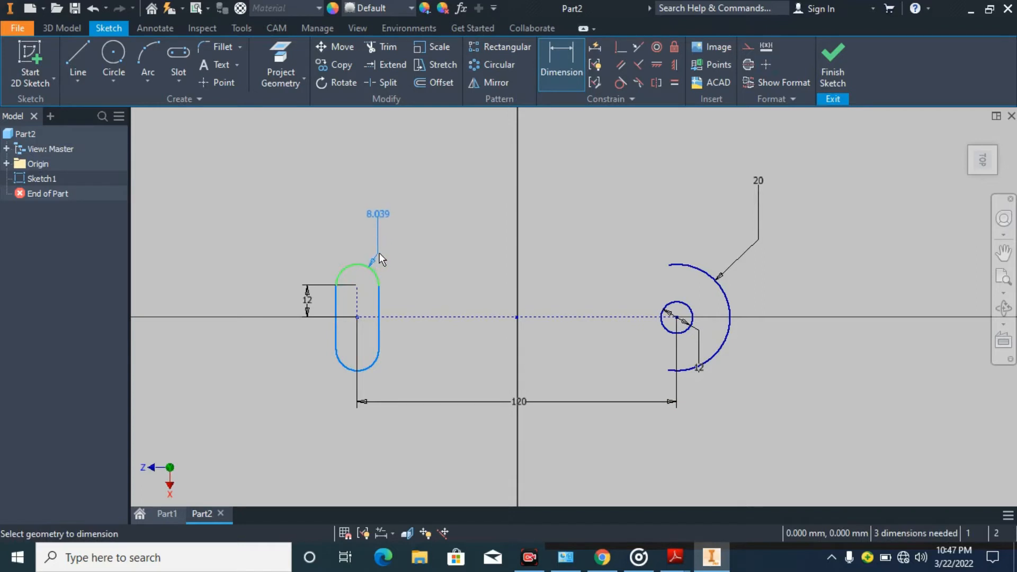
pyautogui.click(378, 253)
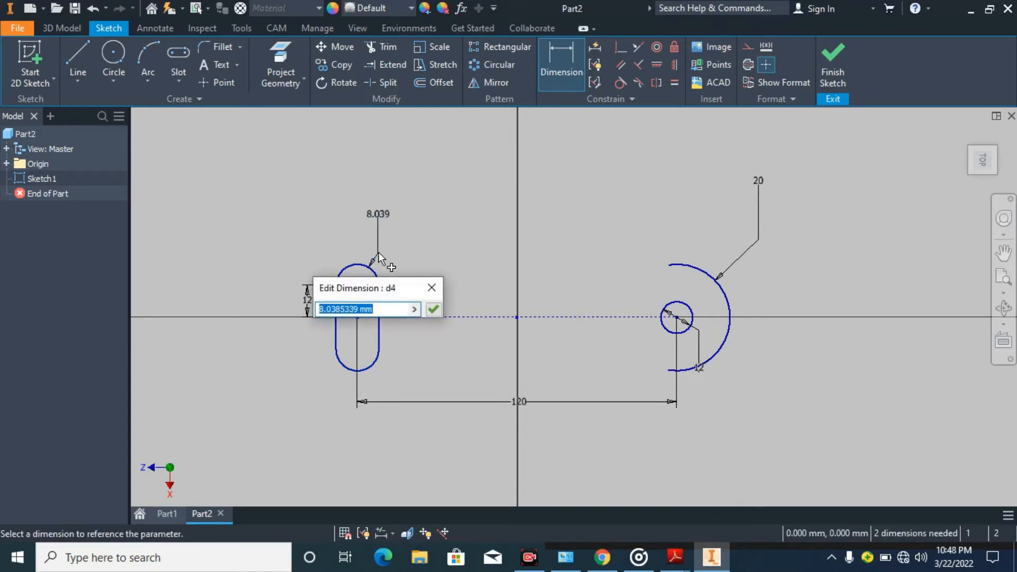
pyautogui.write('12')
pyautogui.press('Return')
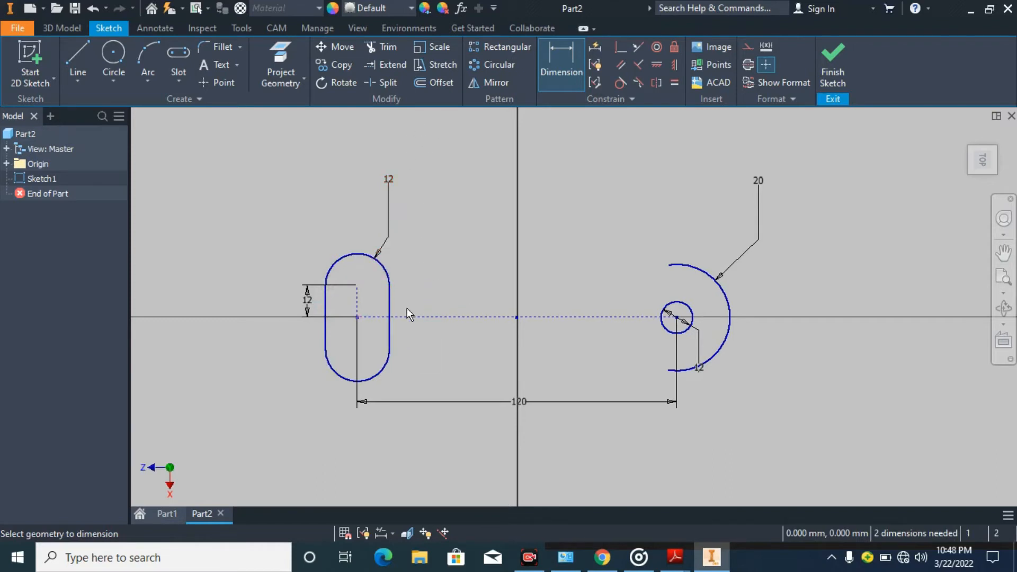
# Step: Sketch a second center-to-center slot around the first one, sharing its two arc centres and about 45 mm wide
pyautogui.click(186, 53)
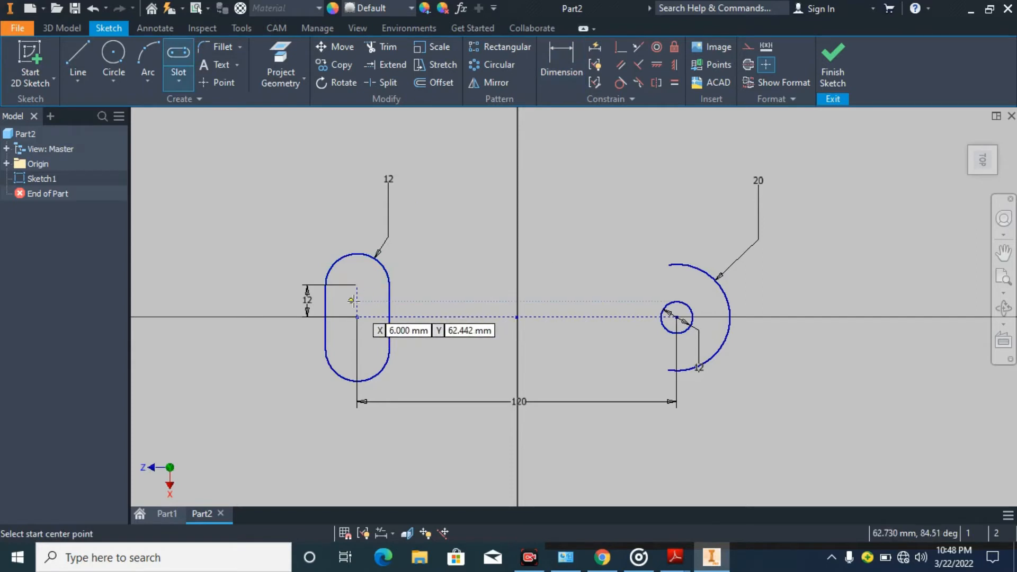
pyautogui.click(358, 284)
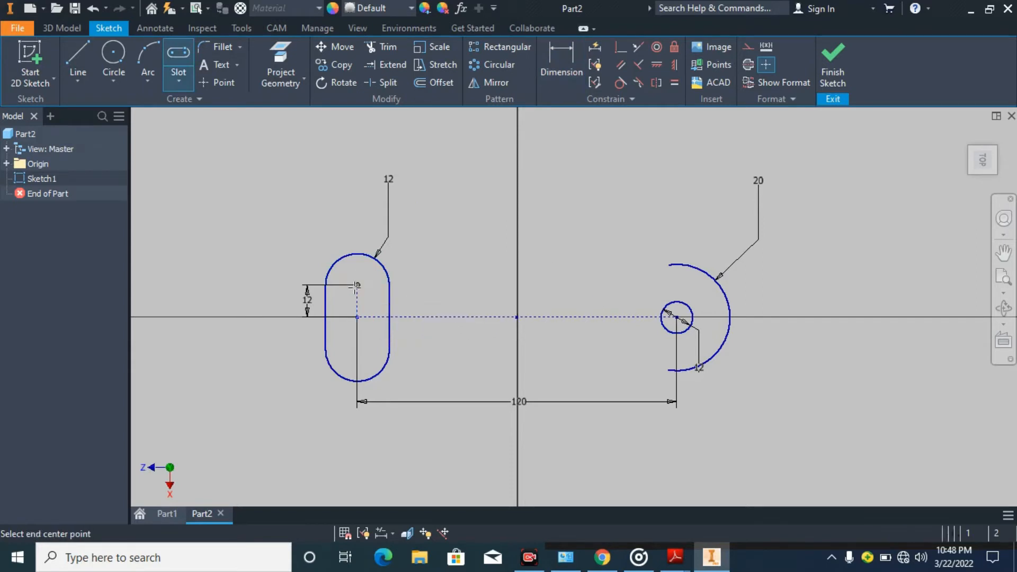
pyautogui.click(359, 350)
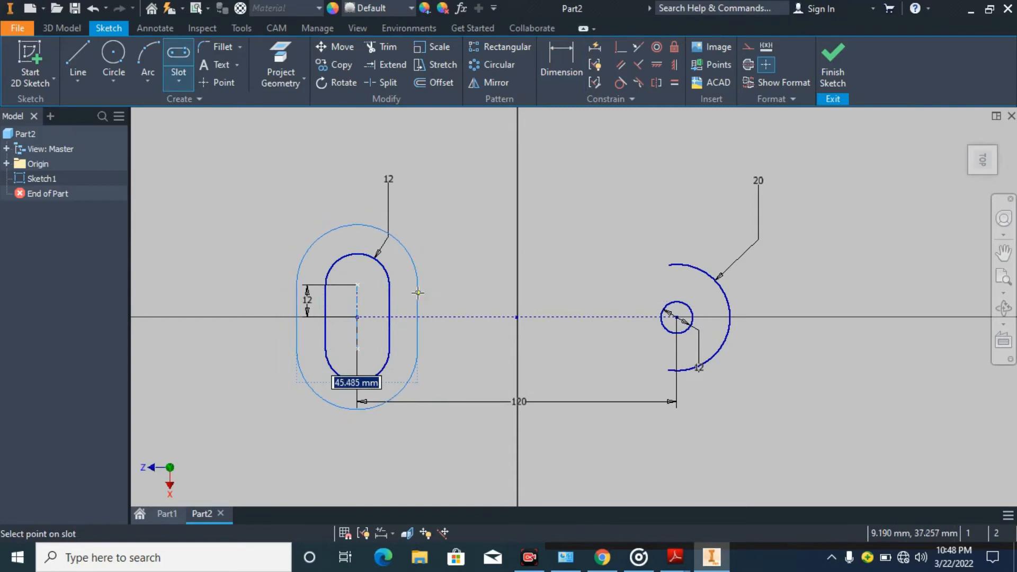
pyautogui.click(417, 292)
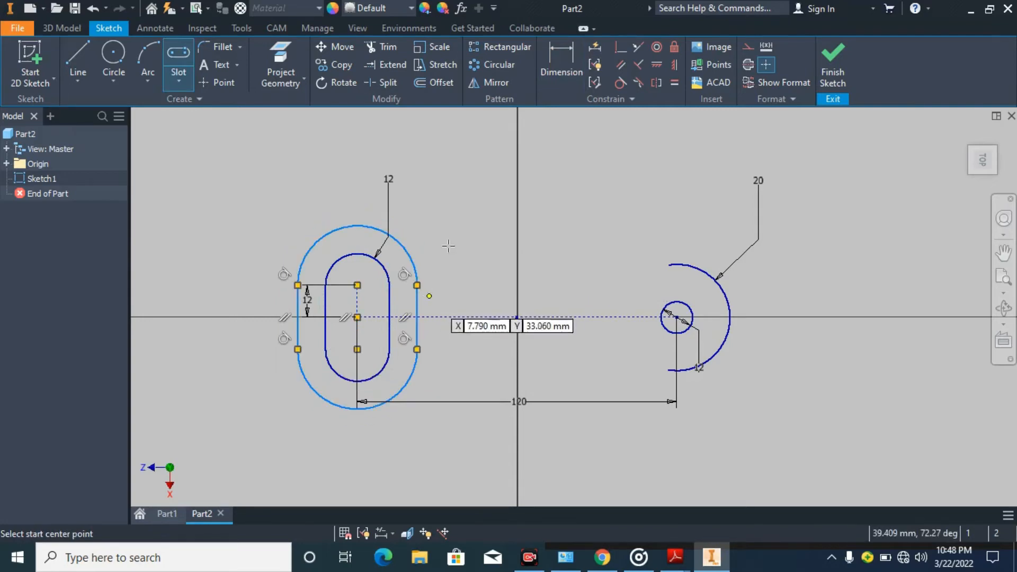
pyautogui.rightClick(489, 241)
pyautogui.click(407, 242)
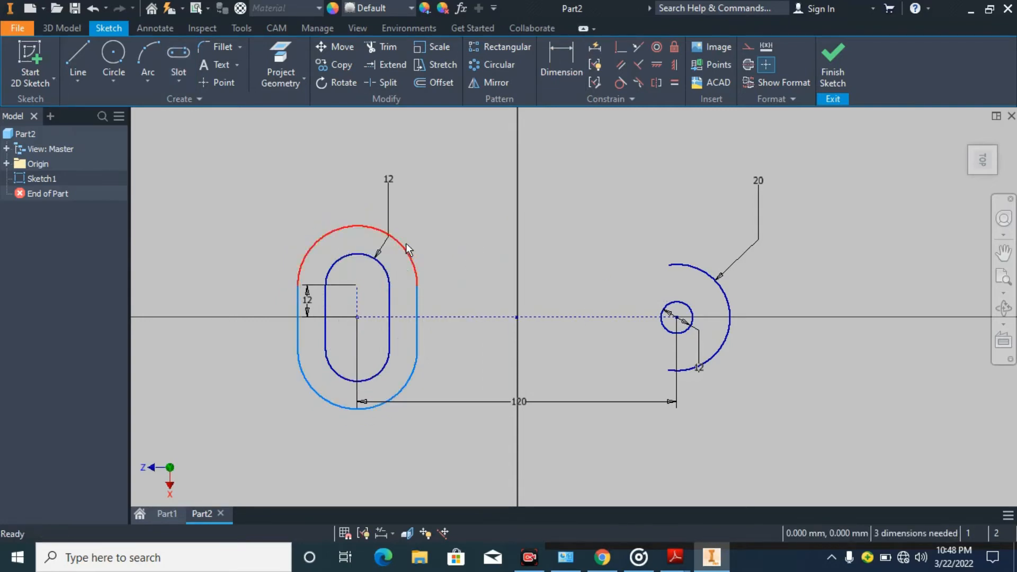
# Step: Dimension the radius of the outer slot's upper end arc as 24 mm
pyautogui.click(406, 243)
pyautogui.click(550, 58)
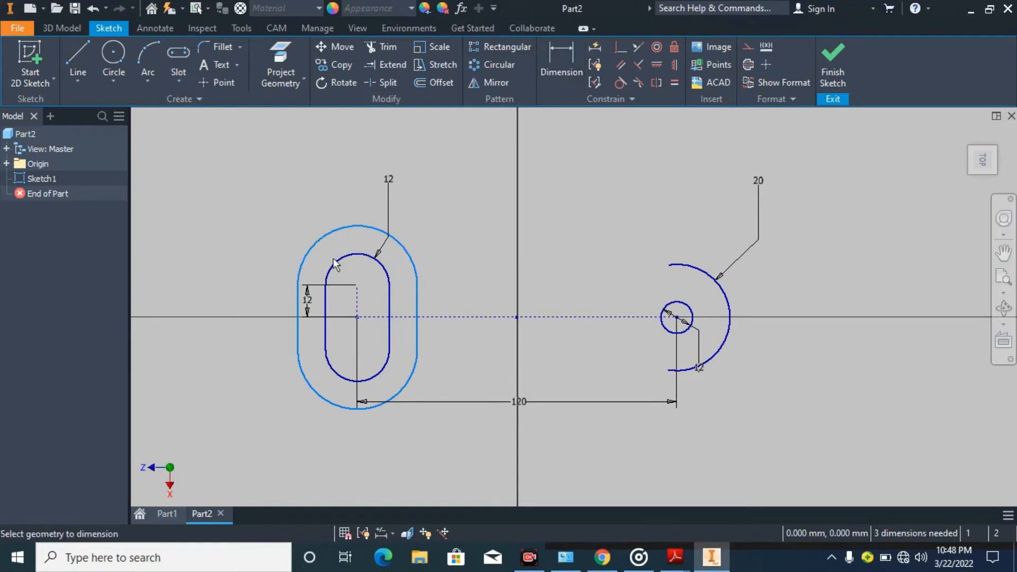
pyautogui.click(329, 234)
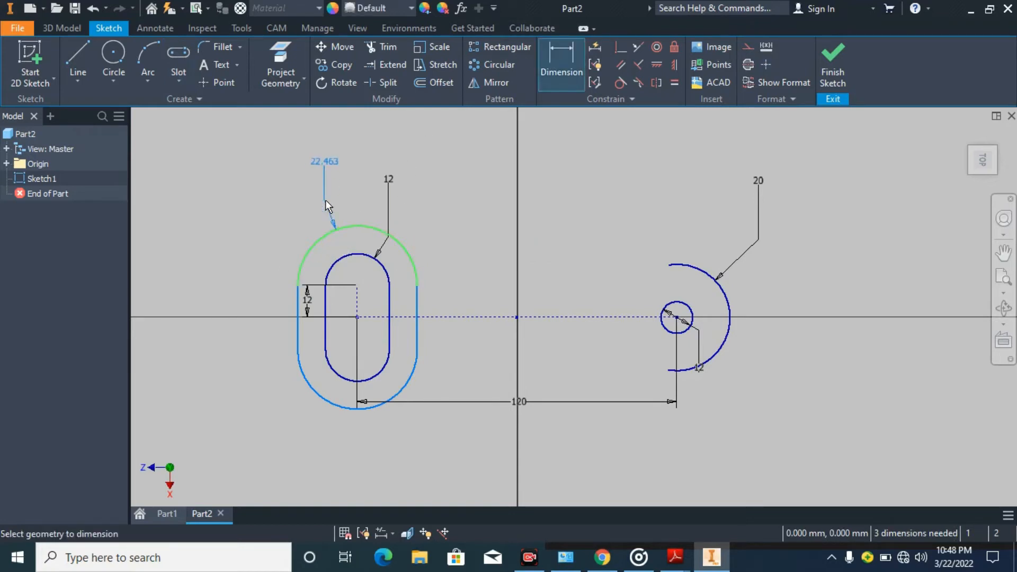
pyautogui.click(326, 199)
pyautogui.write('24')
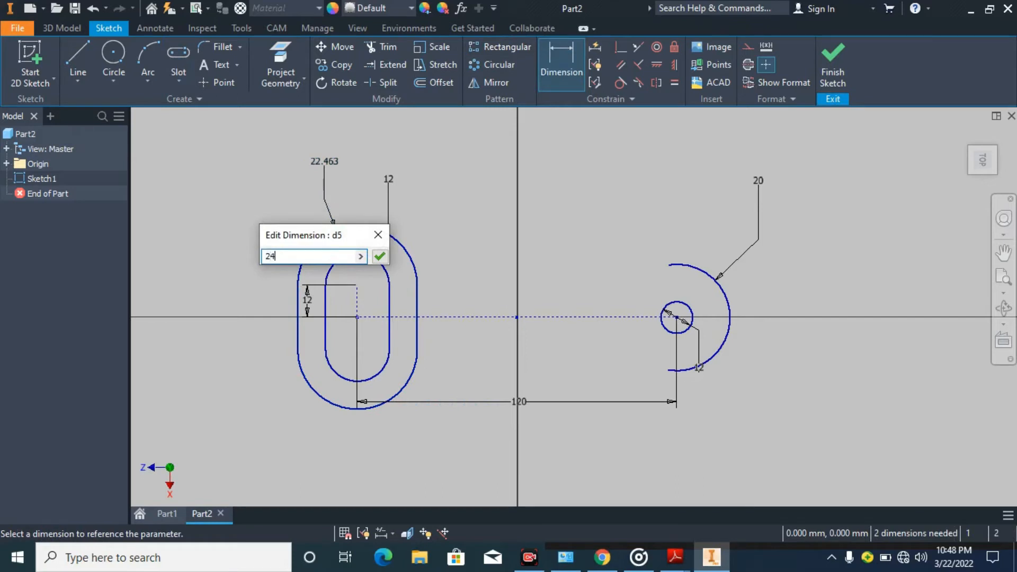
pyautogui.press('Return')
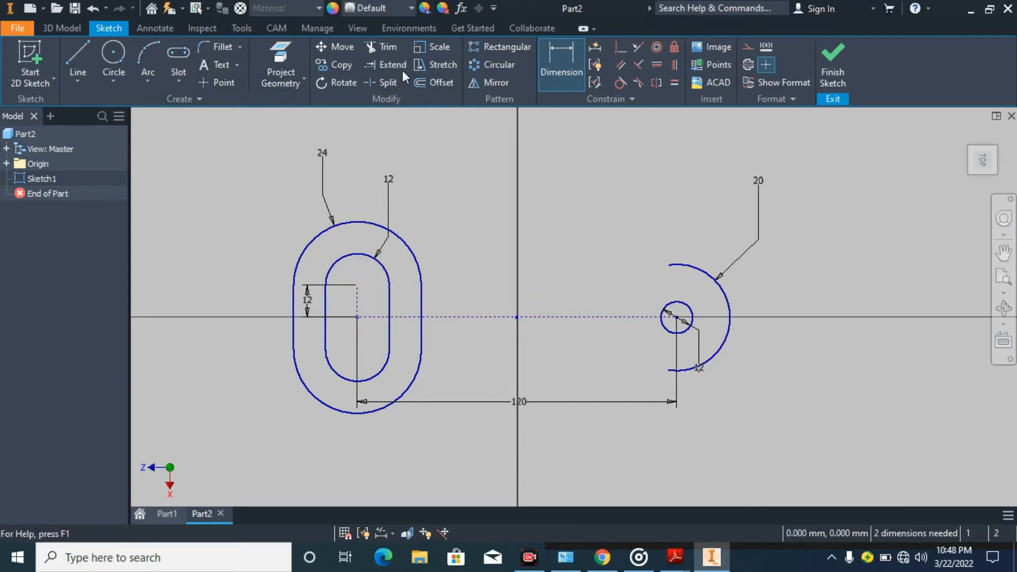
# Step: Sketch a vertical line inside the inner slot, right of its centre line, from the upper arc centre's level to the lower one's
pyautogui.click(84, 53)
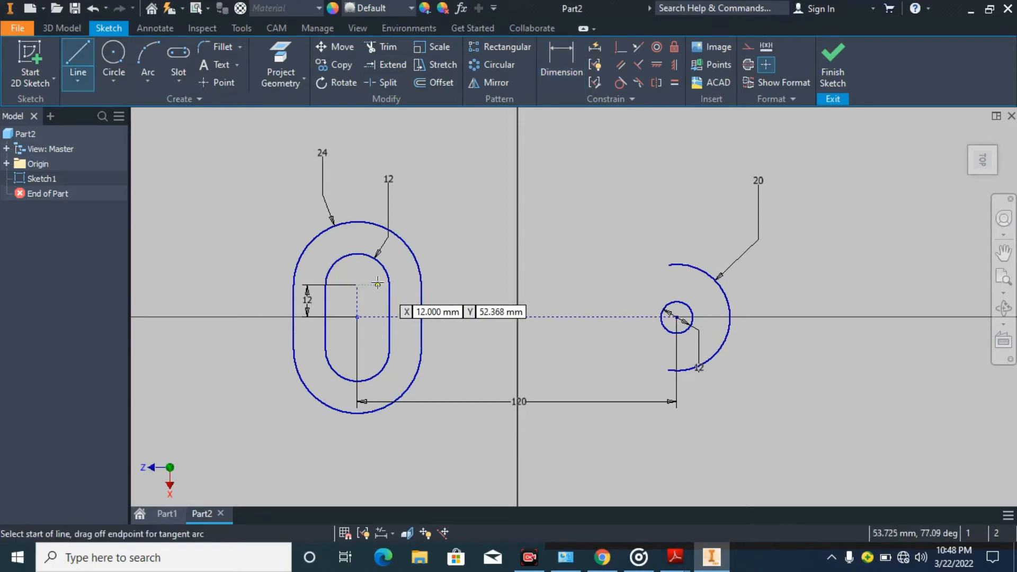
pyautogui.click(374, 284)
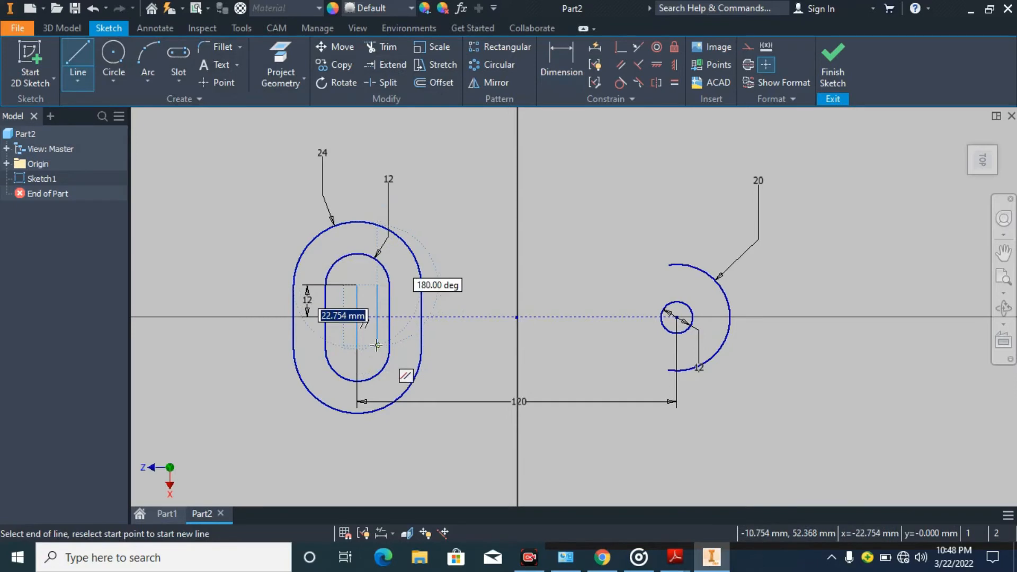
pyautogui.click(377, 346)
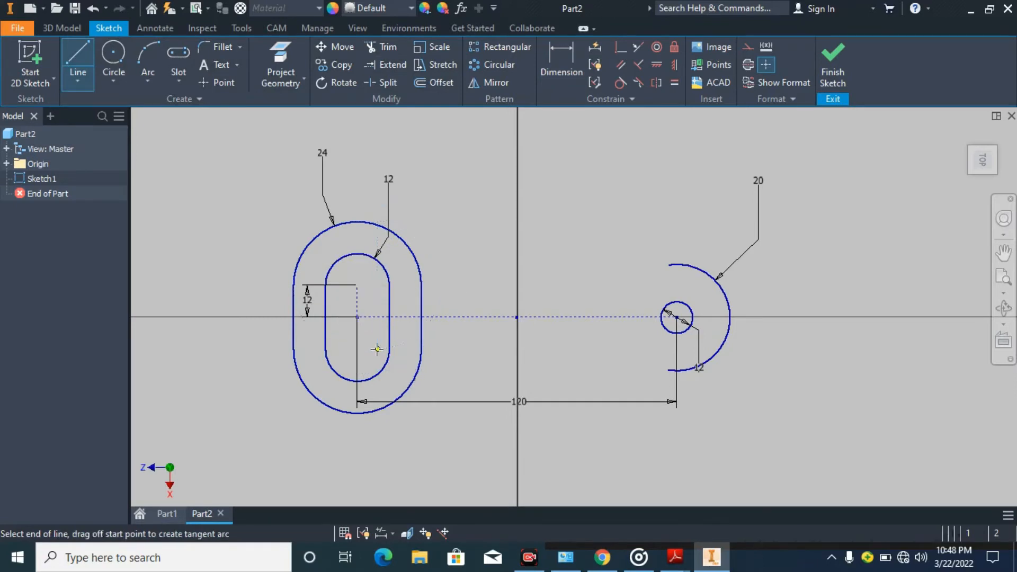
pyautogui.rightClick(453, 290)
pyautogui.click(496, 288)
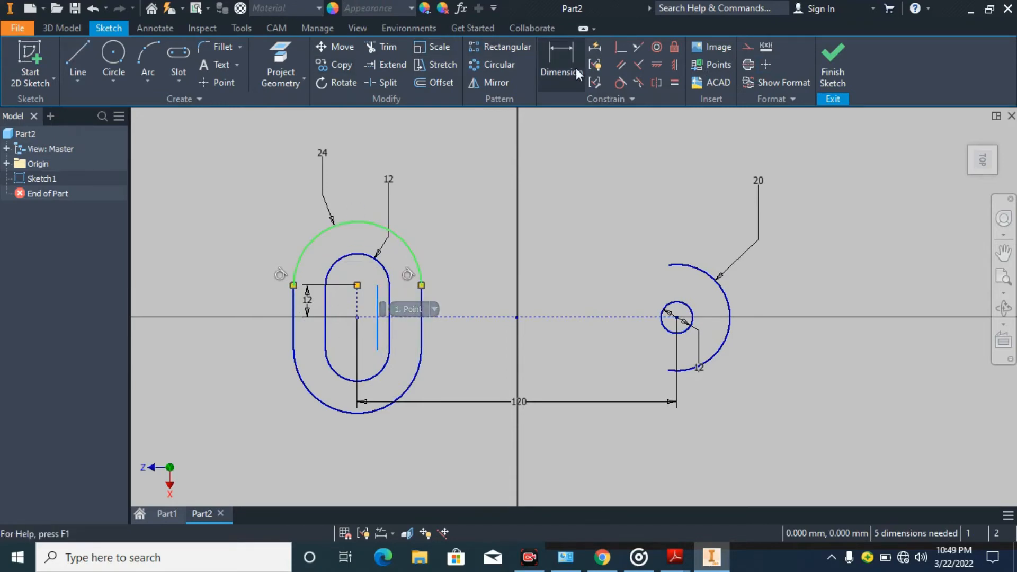
# Step: Dimension the distance between the new vertical line and the slot's centre line as 2 mm
pyautogui.click(561, 67)
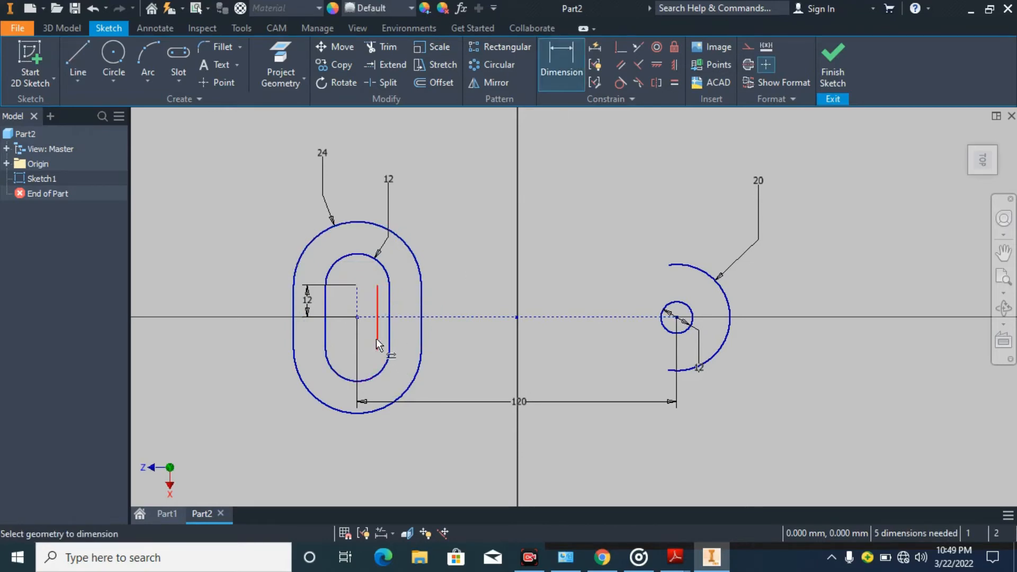
pyautogui.click(377, 339)
pyautogui.click(357, 300)
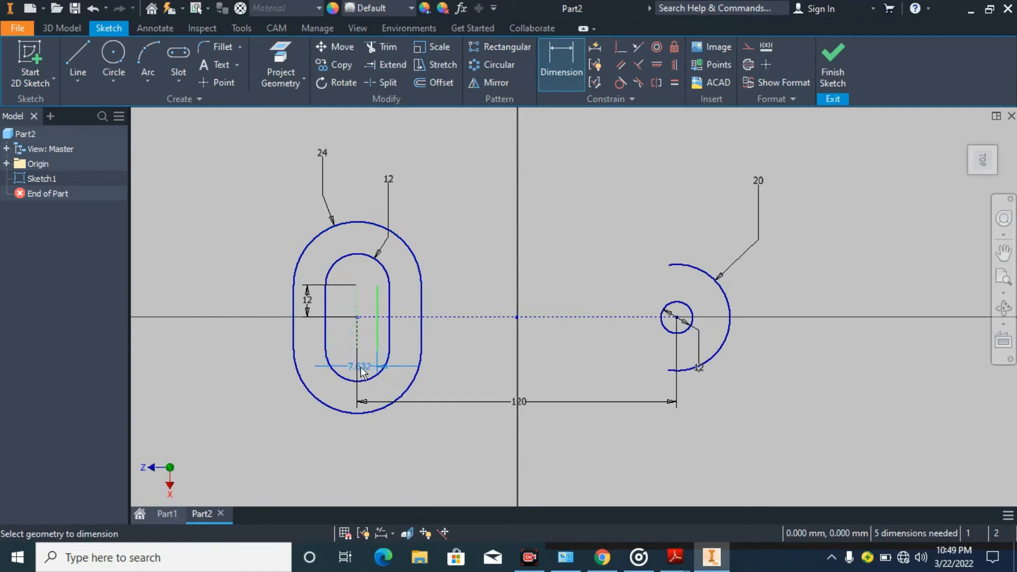
pyautogui.click(367, 362)
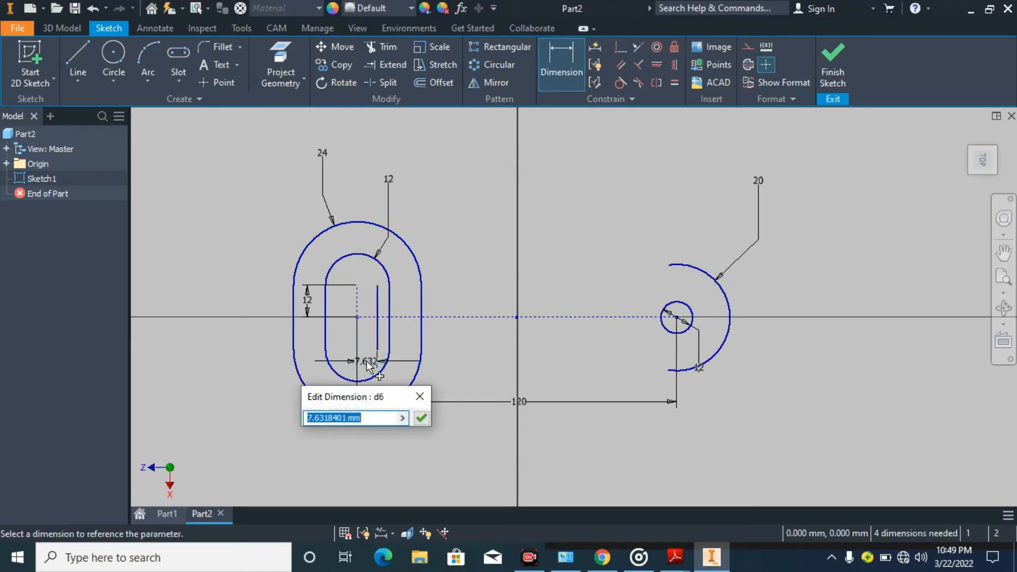
pyautogui.write('2')
pyautogui.press('Return')
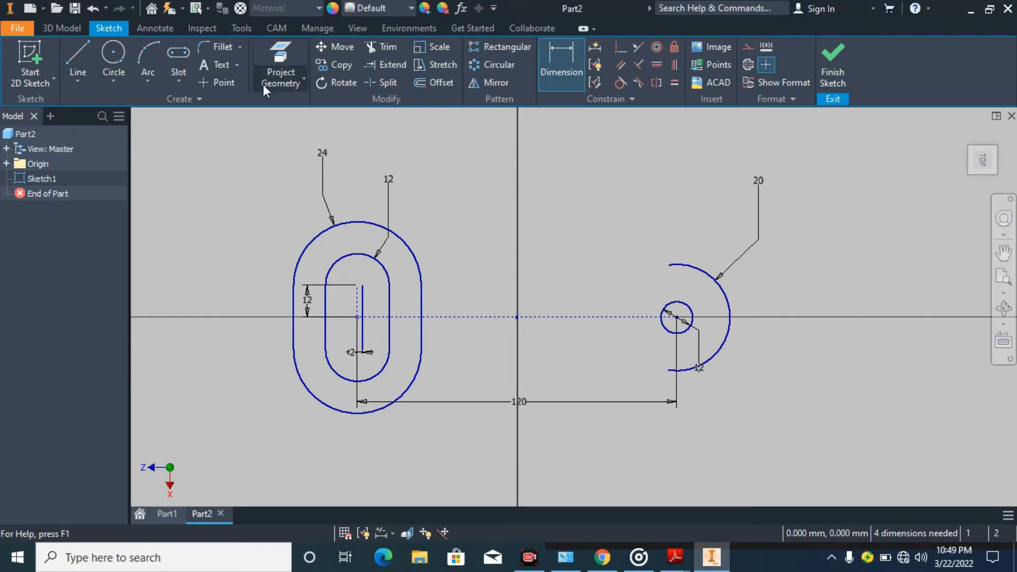
# Step: Sketch a slanted line from the upper end of the inner vertical line up to the inner slot's upper end arc
pyautogui.click(80, 50)
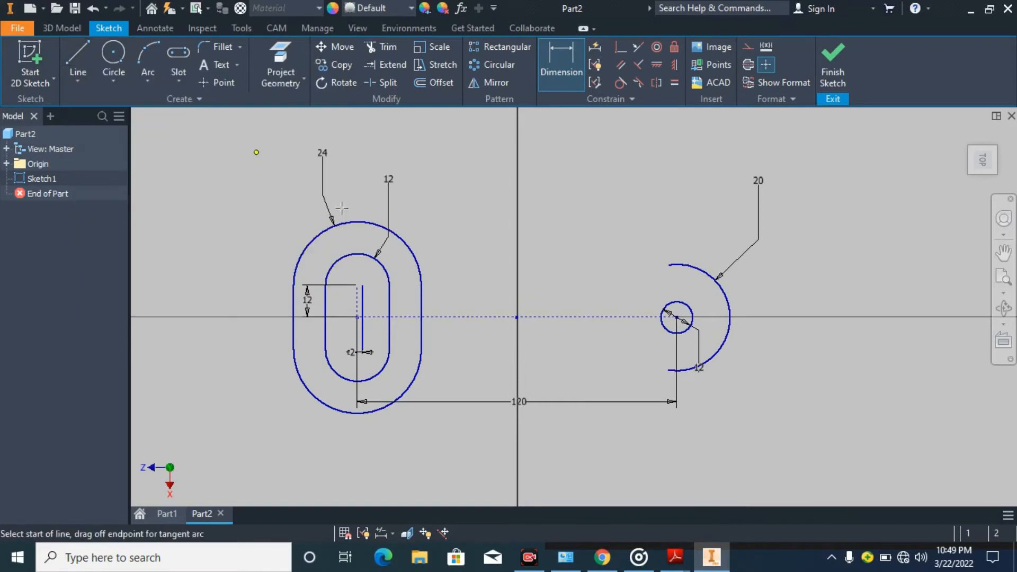
pyautogui.click(363, 285)
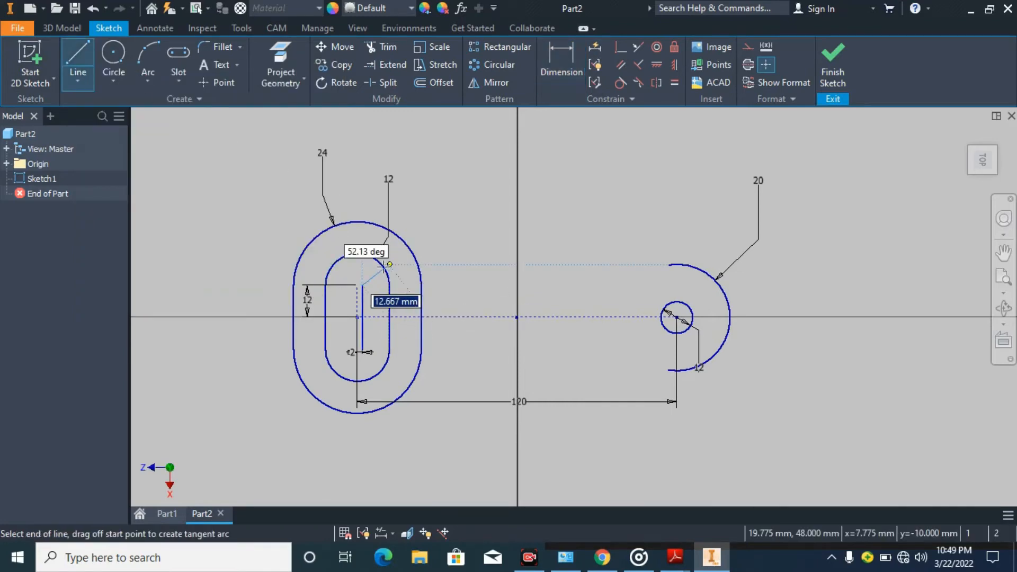
pyautogui.click(382, 266)
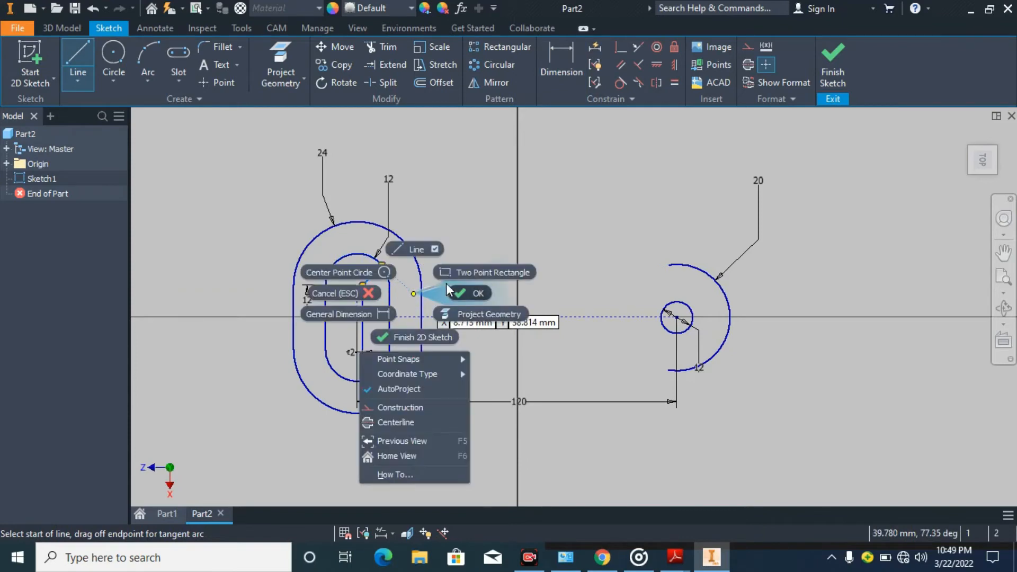
pyautogui.rightClick(413, 293)
pyautogui.click(455, 297)
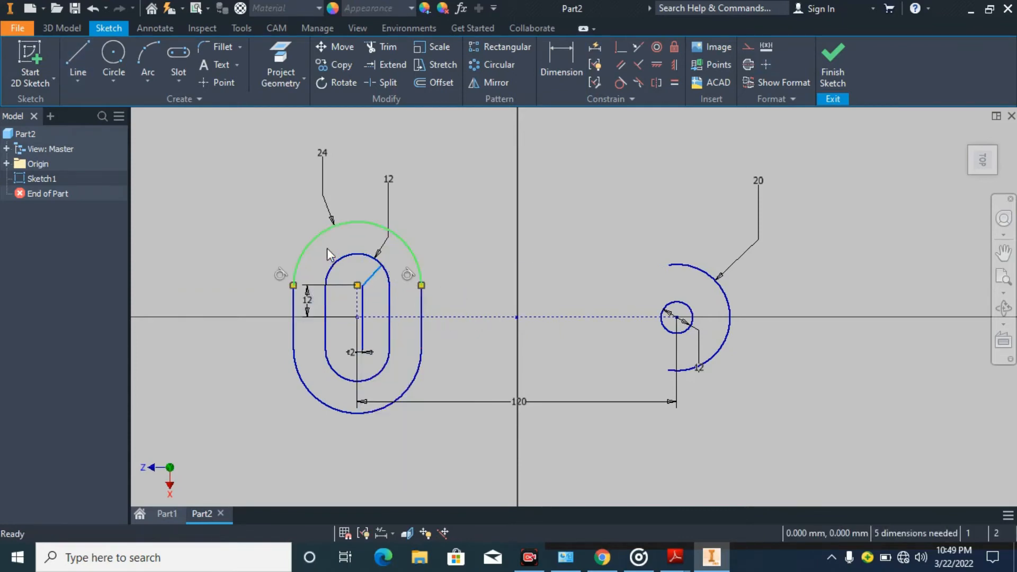
# Step: Sketch a slanted line from the lower end of the inner vertical line down to the inner slot's lower end arc
pyautogui.rightClick(393, 203)
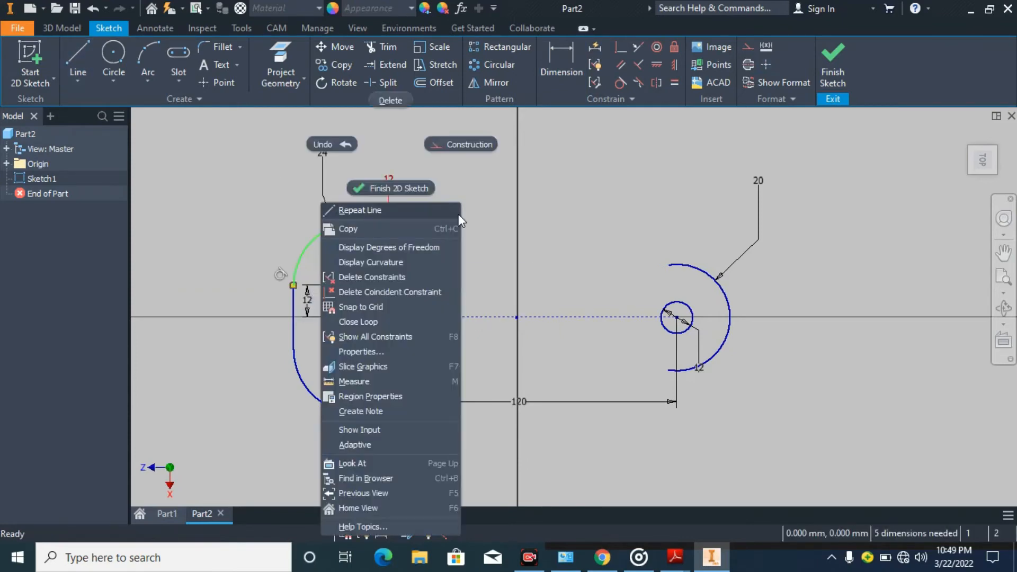
pyautogui.click(396, 212)
pyautogui.click(363, 352)
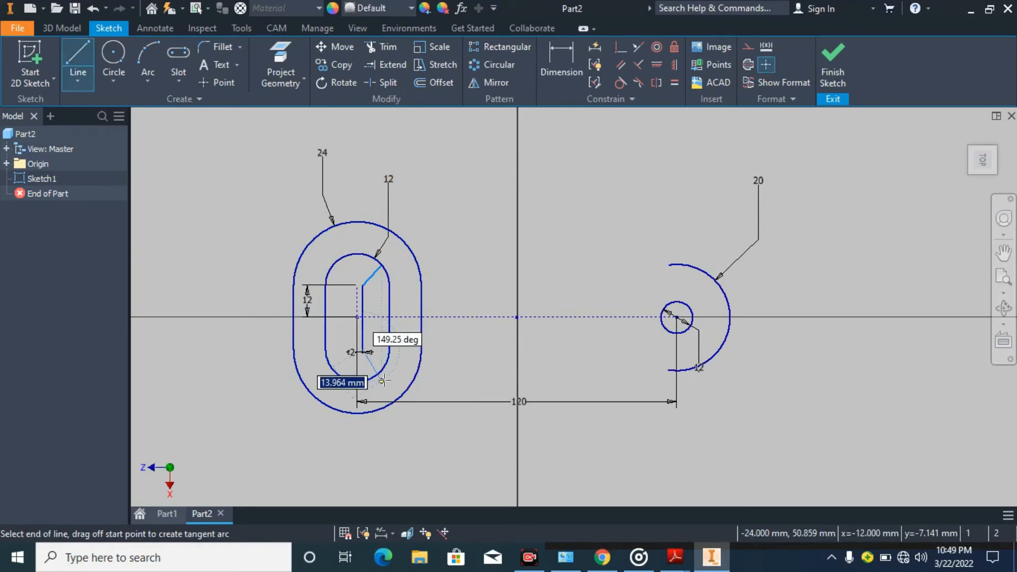
pyautogui.click(381, 369)
pyautogui.rightClick(407, 377)
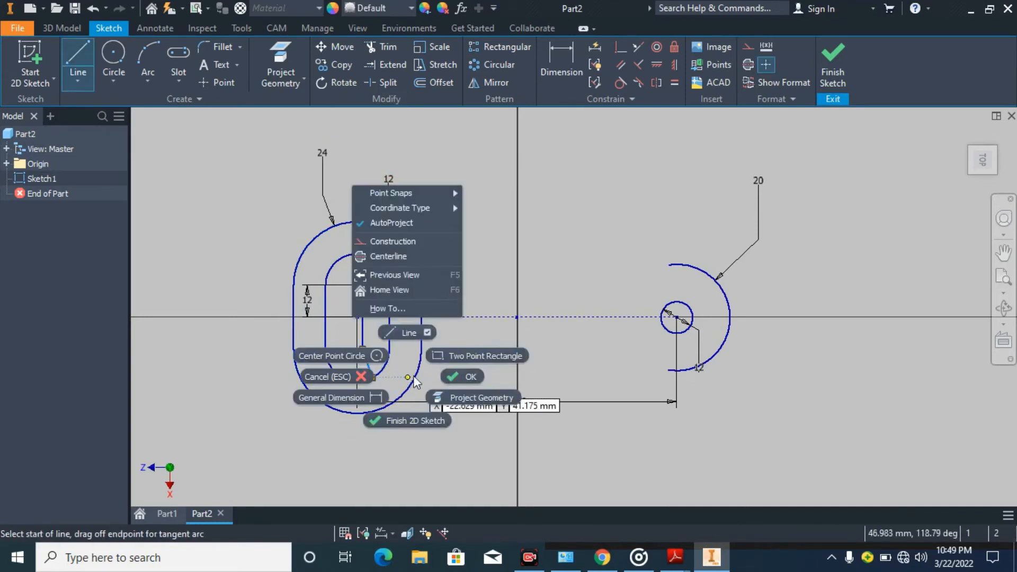
pyautogui.click(456, 377)
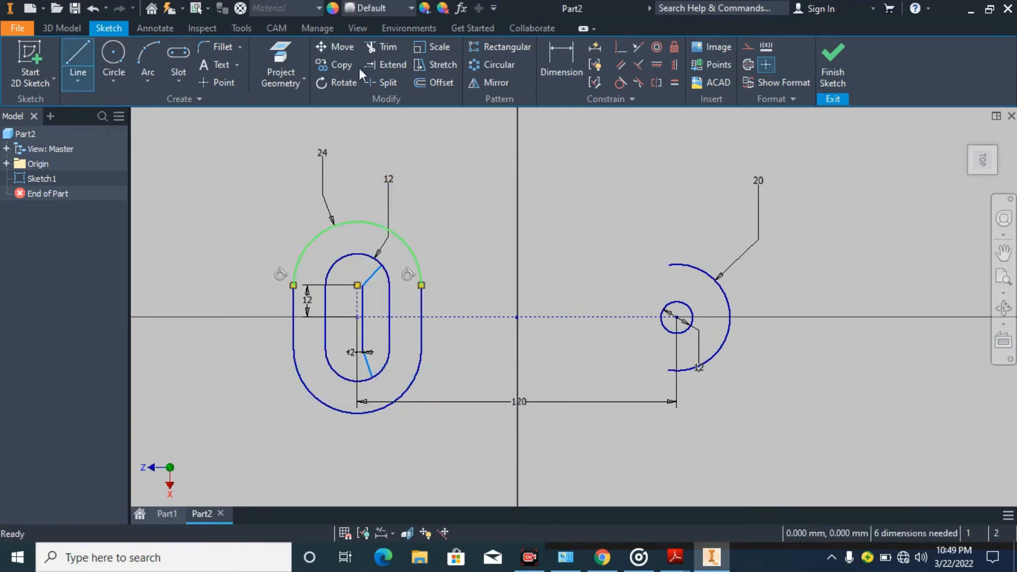
# Step: Dimension the angle between the upper slanted line and the horizontal construction line as 30 degrees
pyautogui.click(562, 74)
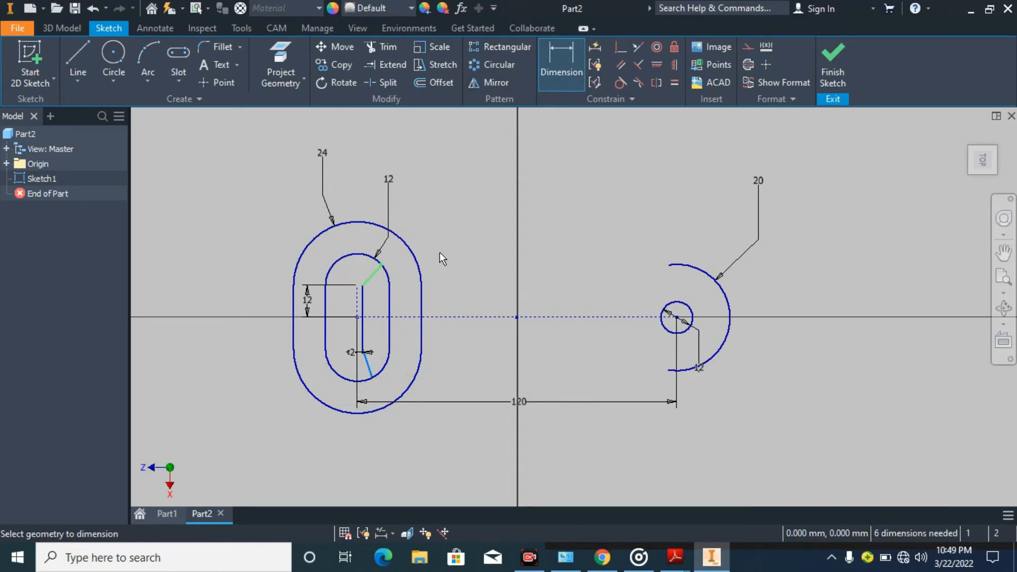
pyautogui.click(402, 314)
pyautogui.click(400, 284)
pyautogui.write('30')
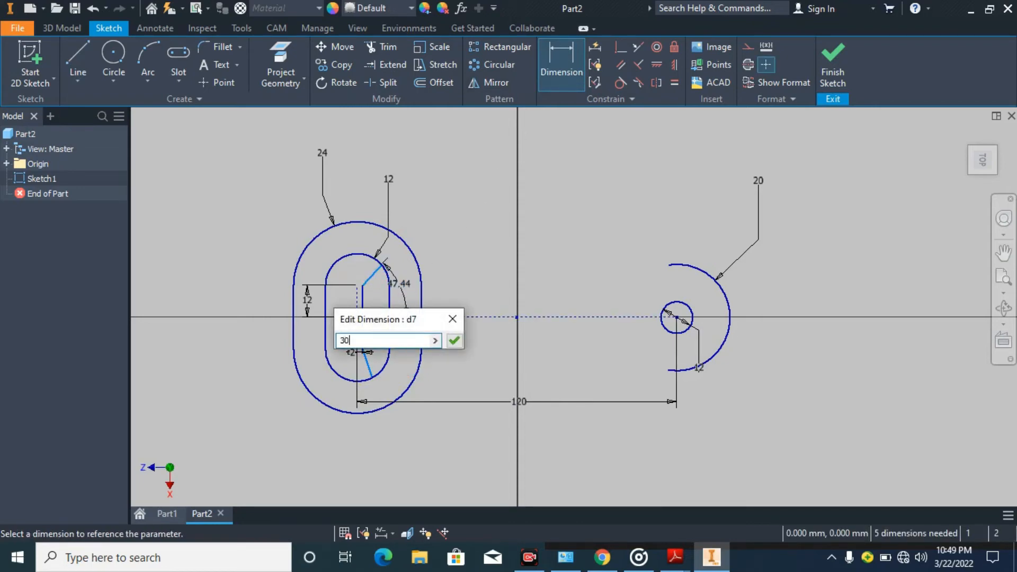
pyautogui.press('Return')
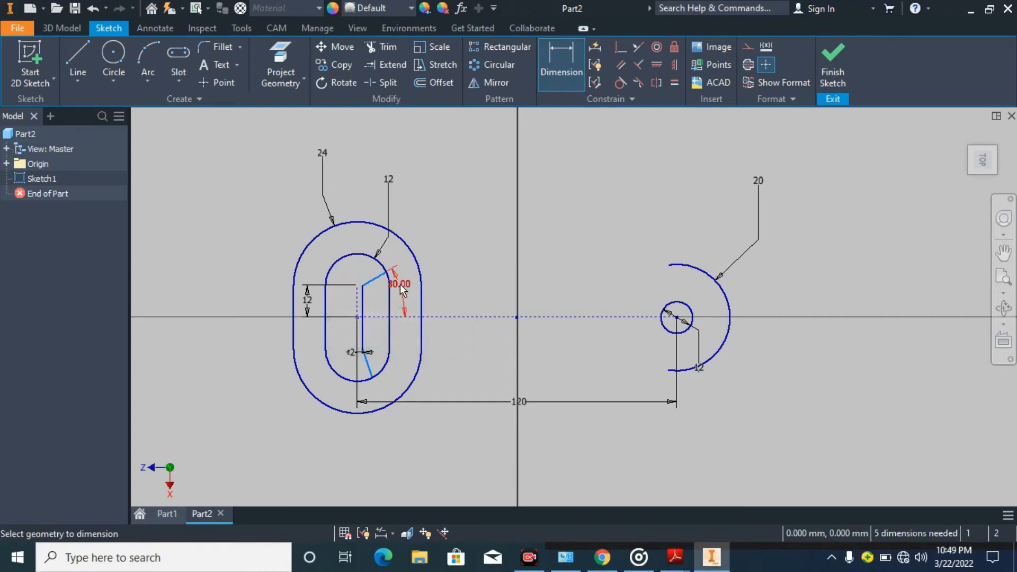
# Step: Dimension the angle between the lower slanted line and the horizontal construction line as 60 degrees
pyautogui.click(373, 369)
pyautogui.click(376, 316)
pyautogui.click(431, 363)
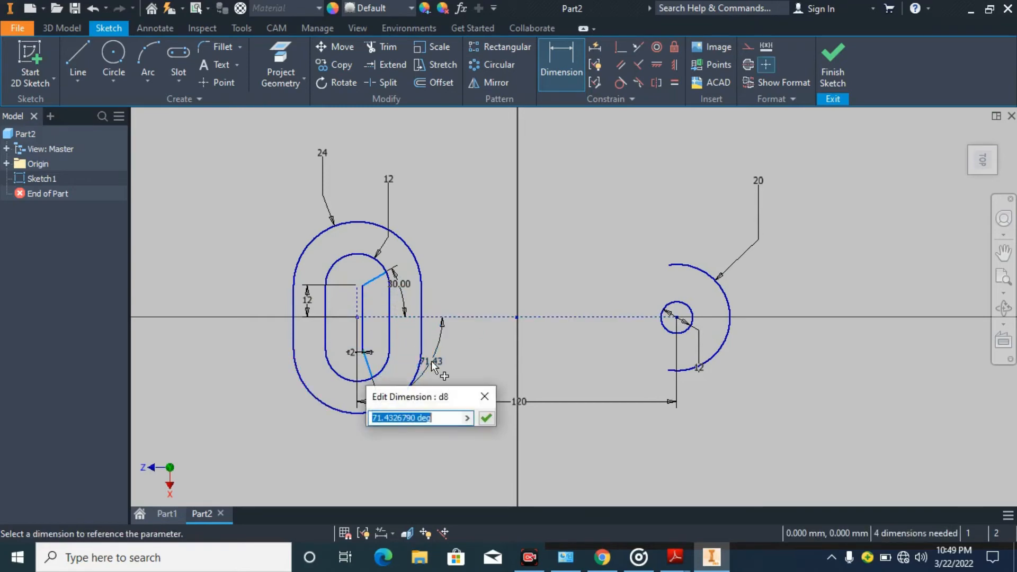
pyautogui.write('60')
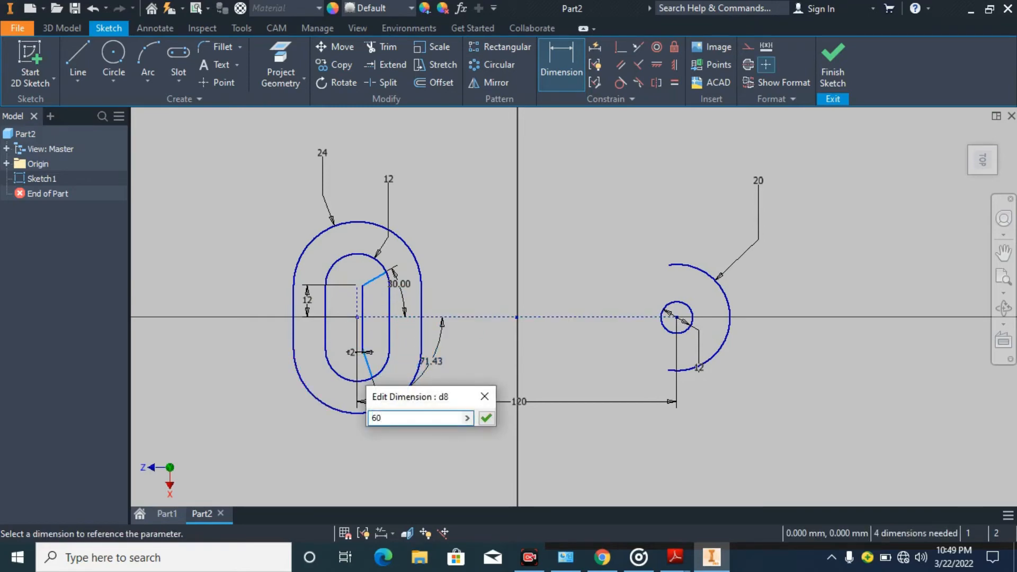
pyautogui.press('Return')
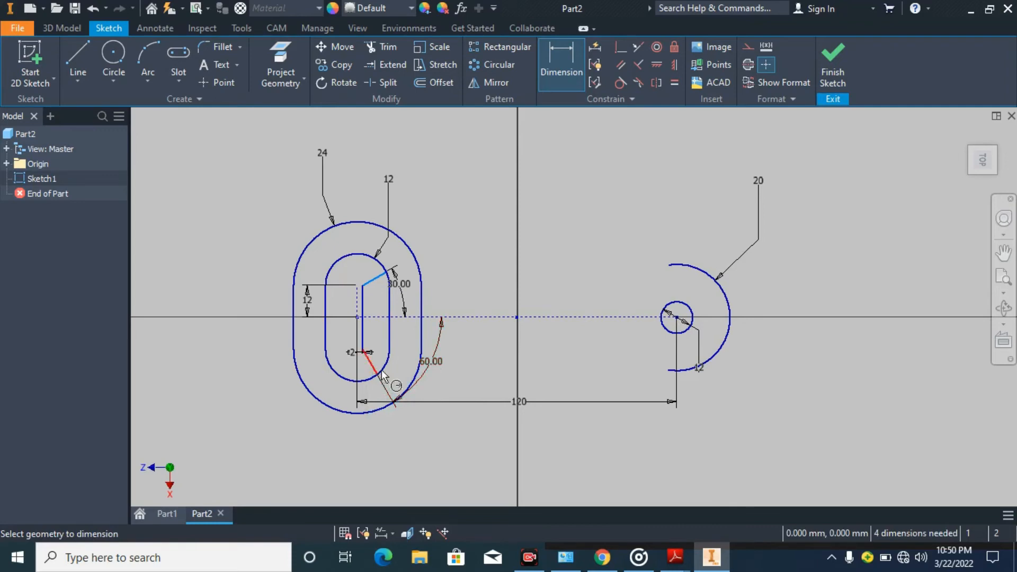
# Step: Change the lower slanted line's angle dimension to 30 degrees
pyautogui.doubleClick(431, 360)
pyautogui.doubleClick(375, 416)
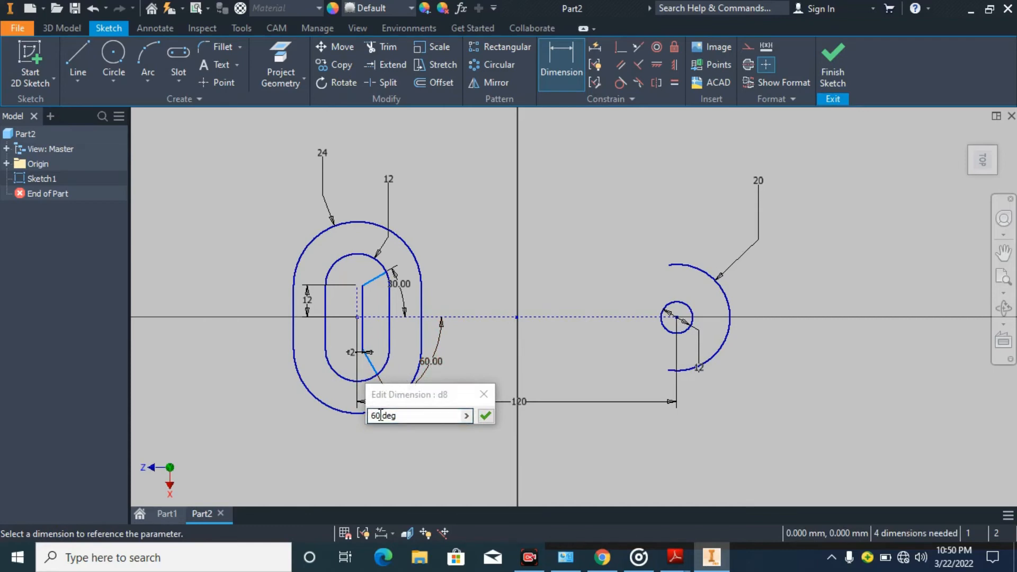
pyautogui.write('3')
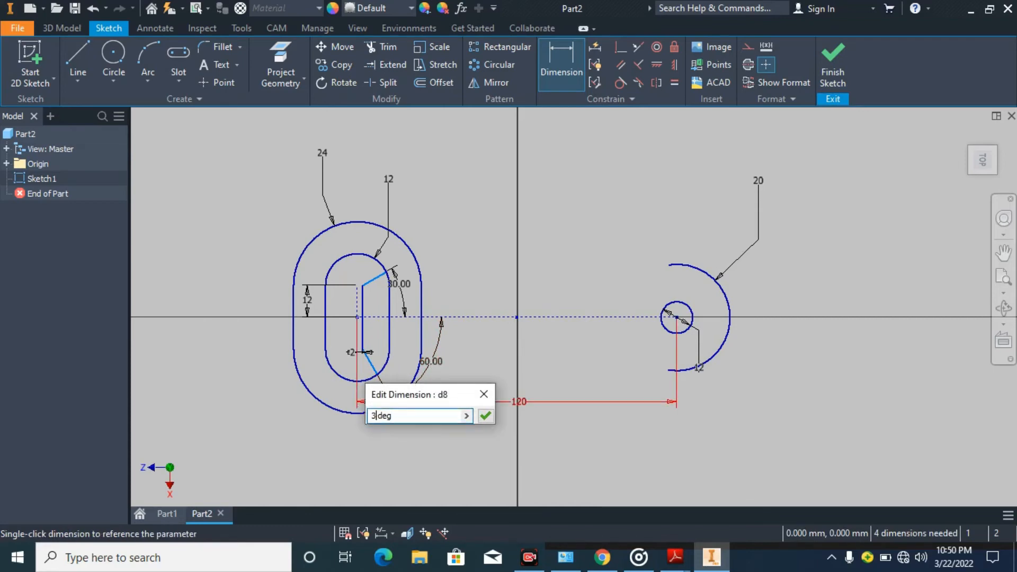
pyautogui.write('0')
pyautogui.press('Return')
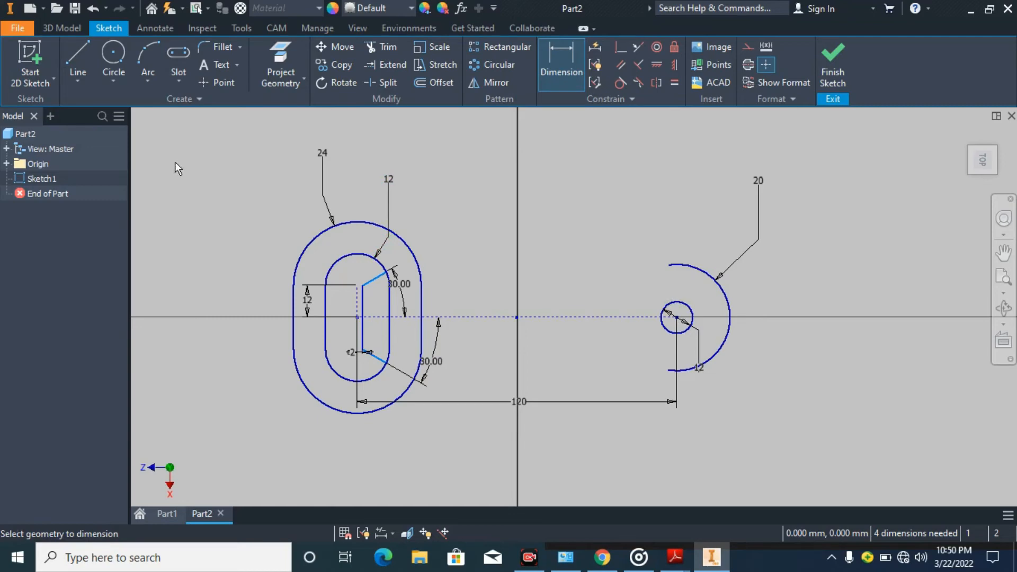
# Step: Sketch a three-point arc of about 111 mm radius from the outer slot's upper arc to the end arc's upper endpoint, bowing toward the construction line
pyautogui.click(147, 54)
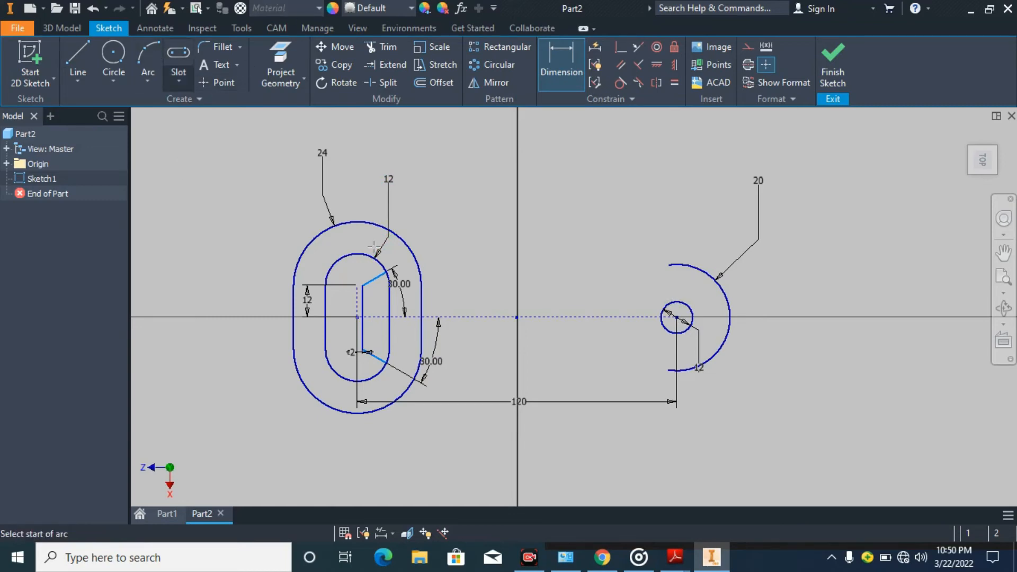
pyautogui.click(400, 239)
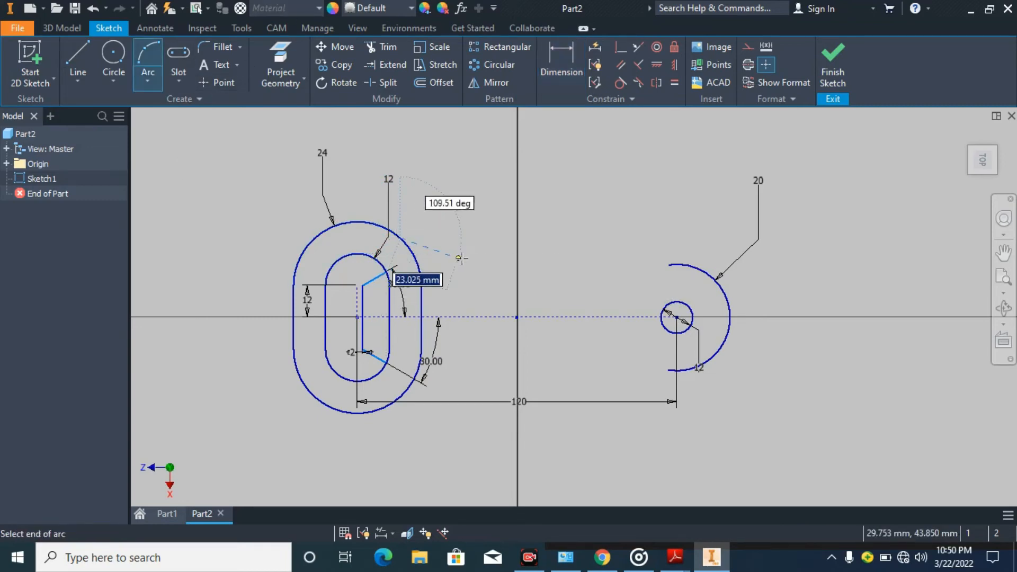
pyautogui.click(669, 264)
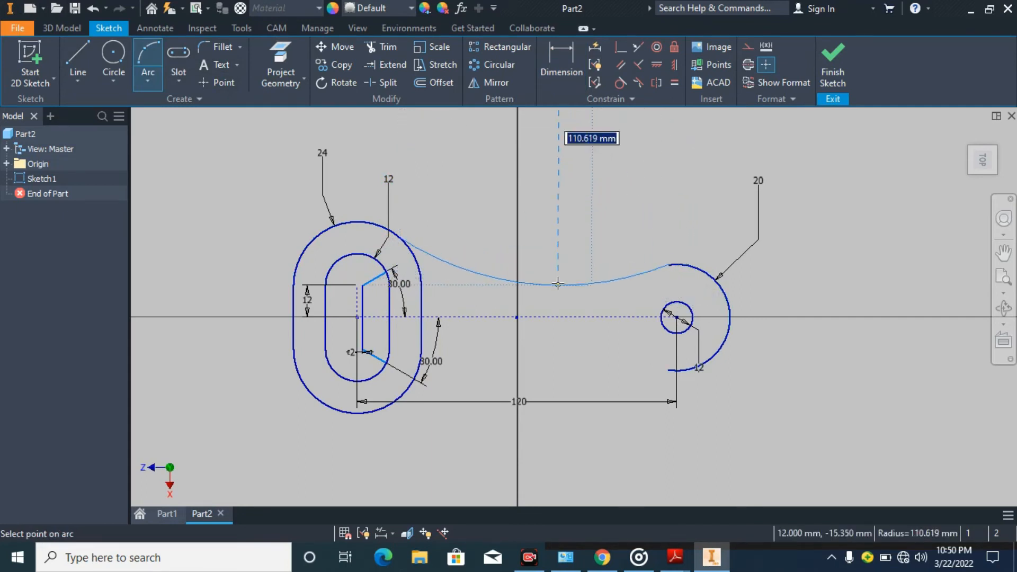
pyautogui.click(558, 284)
pyautogui.rightClick(566, 301)
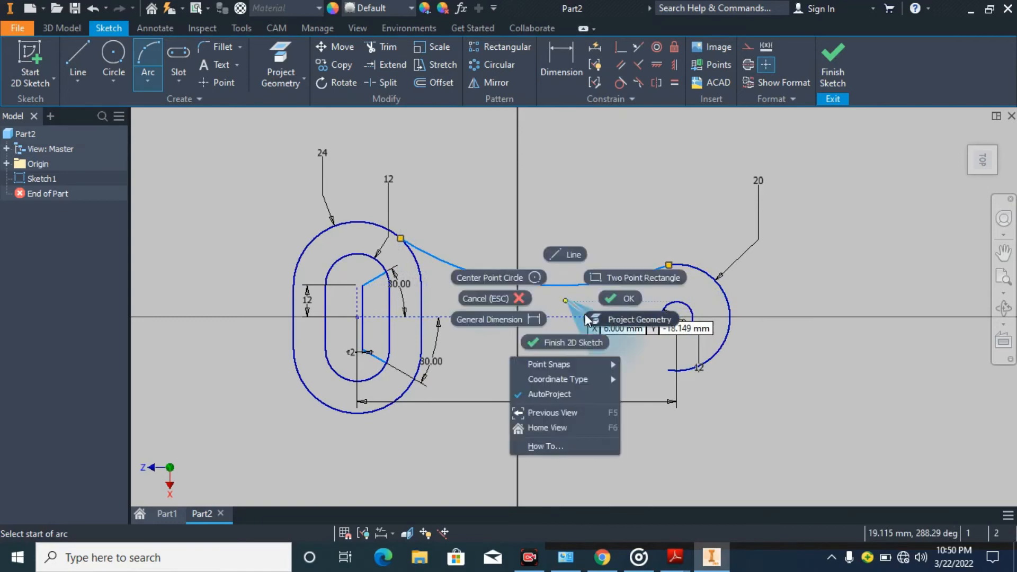
pyautogui.click(606, 302)
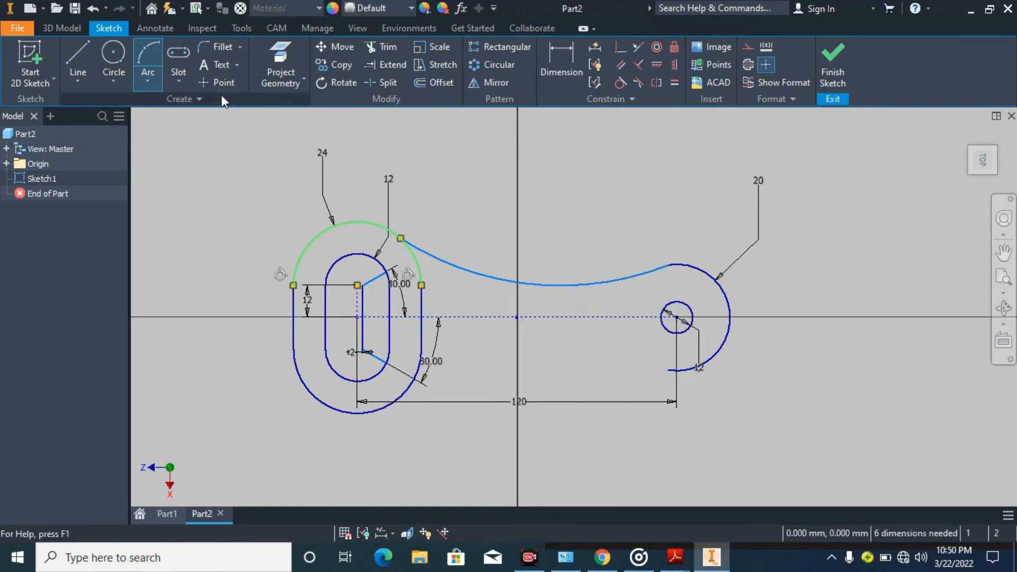
# Step: Sketch a three-point arc of about 104 mm radius from the outer slot's lower arc to the end arc's lower endpoint, bowing toward the construction line
pyautogui.click(141, 58)
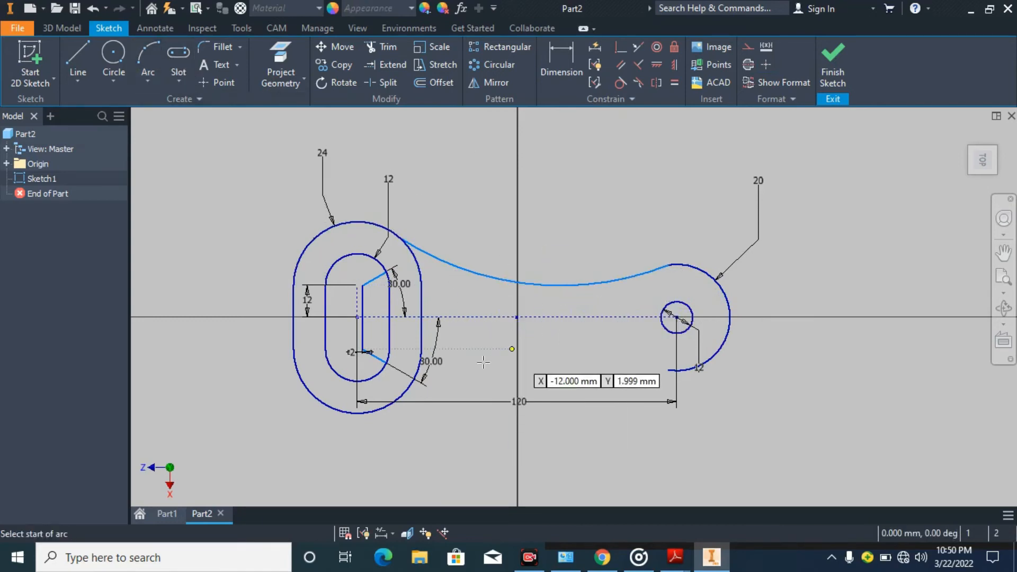
pyautogui.click(400, 398)
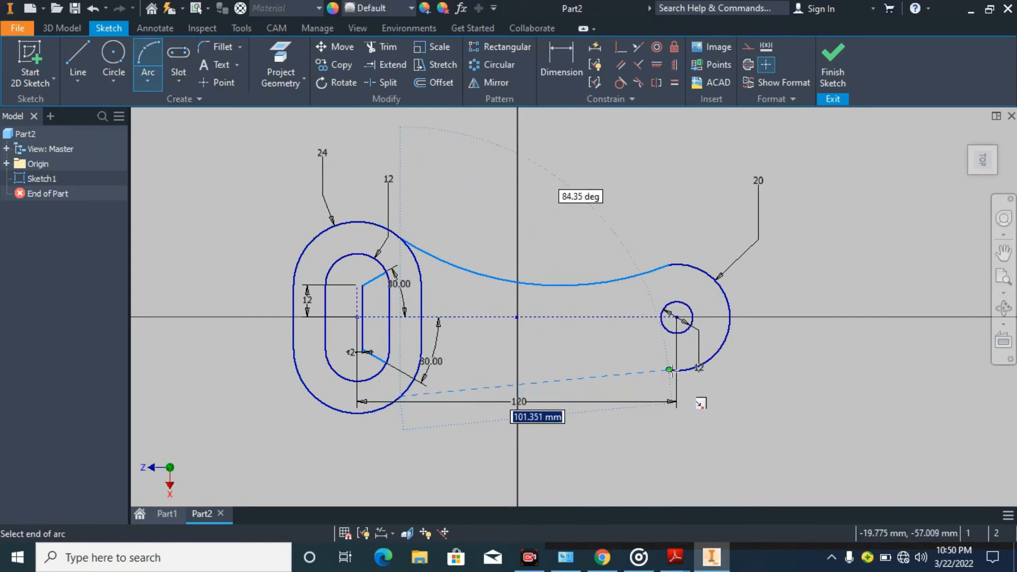
pyautogui.click(669, 370)
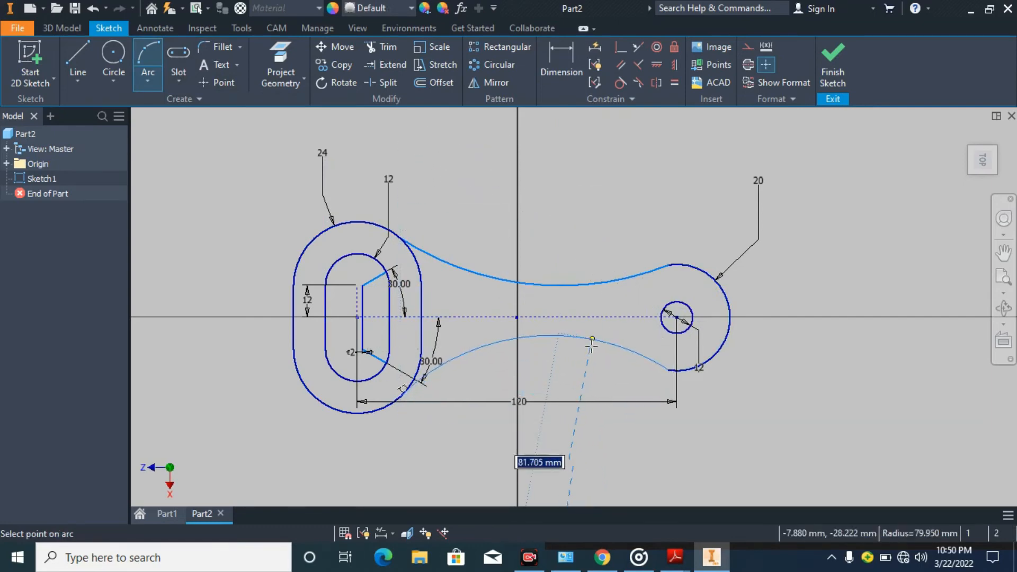
pyautogui.click(594, 348)
pyautogui.rightClick(615, 342)
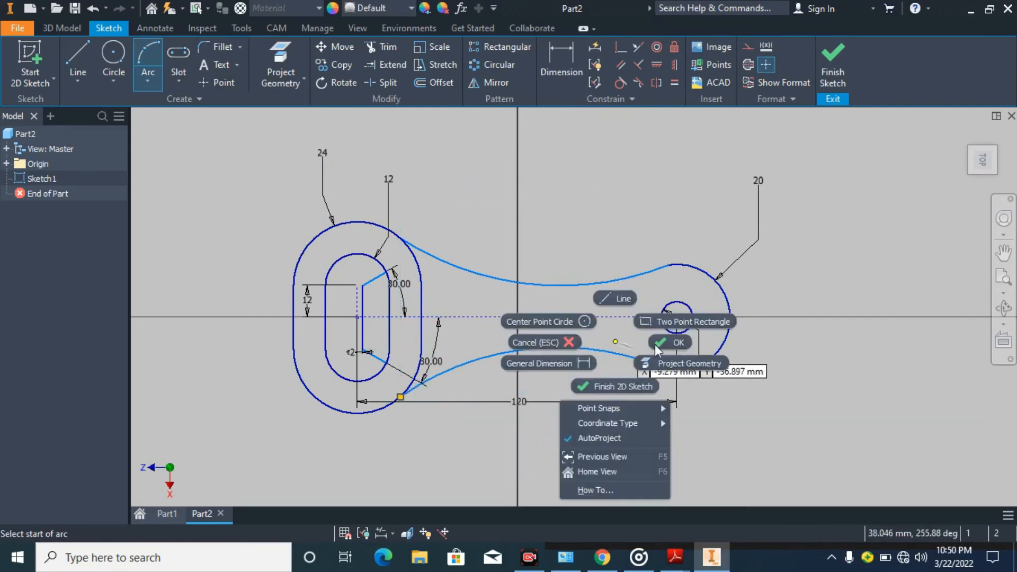
pyautogui.click(656, 344)
# Step: Dimension the radius of the upper connecting arc as 120 mm
pyautogui.click(543, 59)
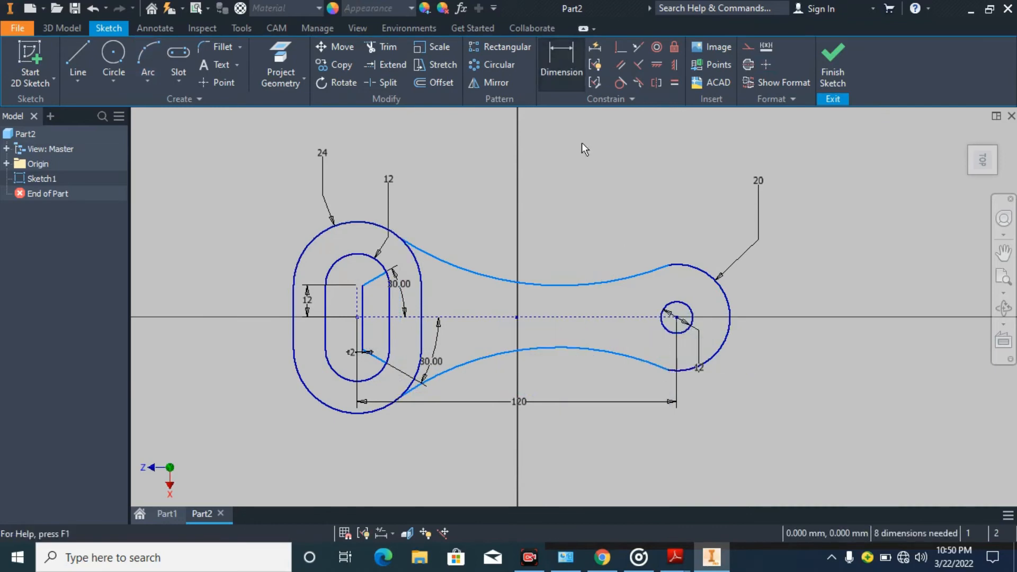
pyautogui.click(539, 283)
pyautogui.click(539, 233)
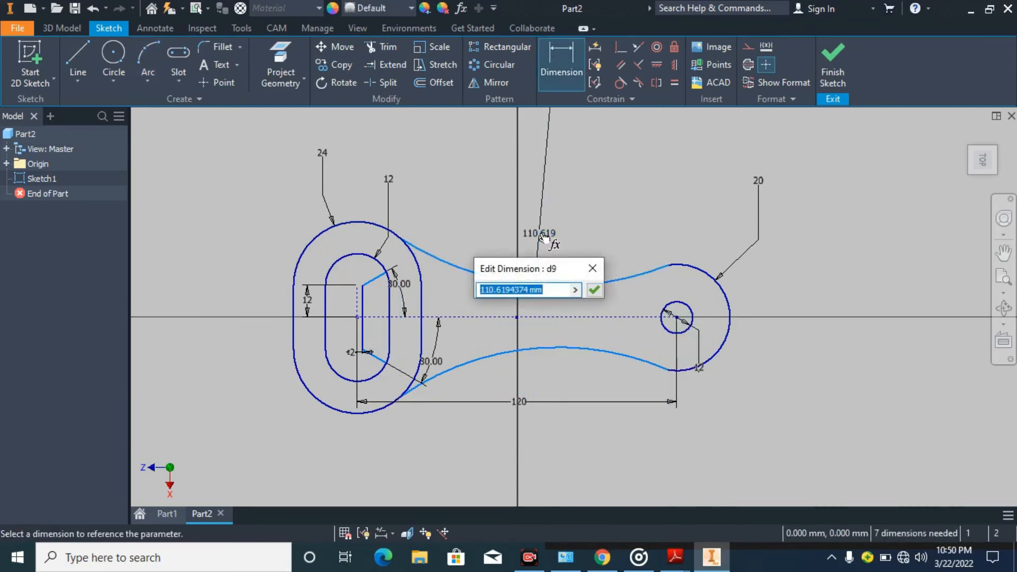
pyautogui.write('120')
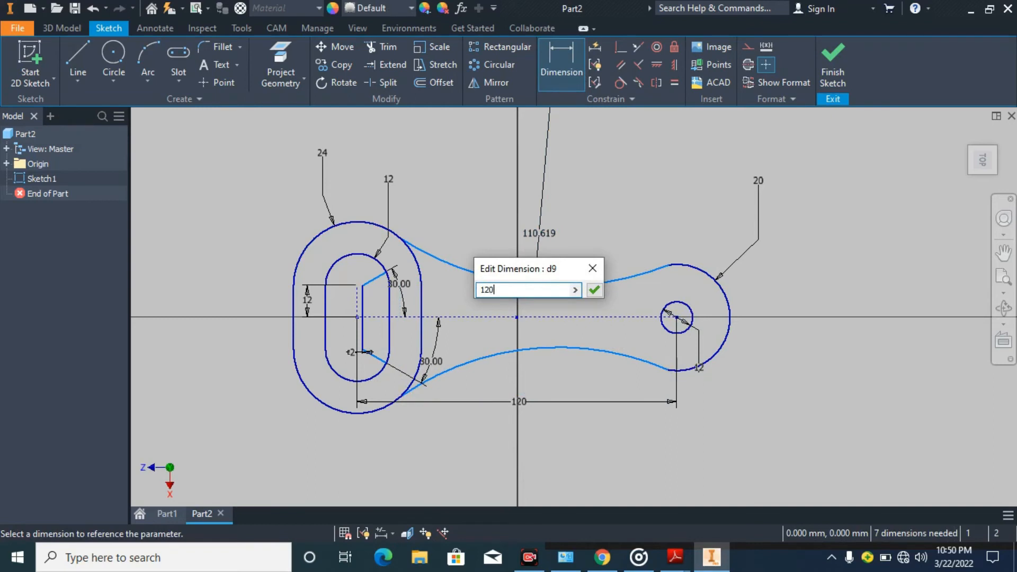
pyautogui.press('Return')
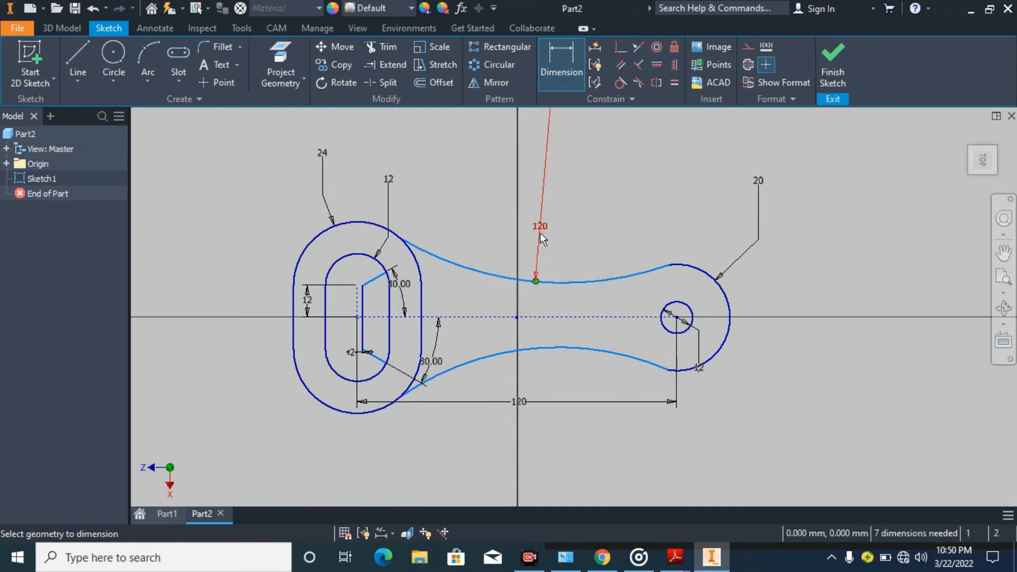
# Step: Dimension the radius of the lower connecting arc as 120 mm
pyautogui.click(570, 345)
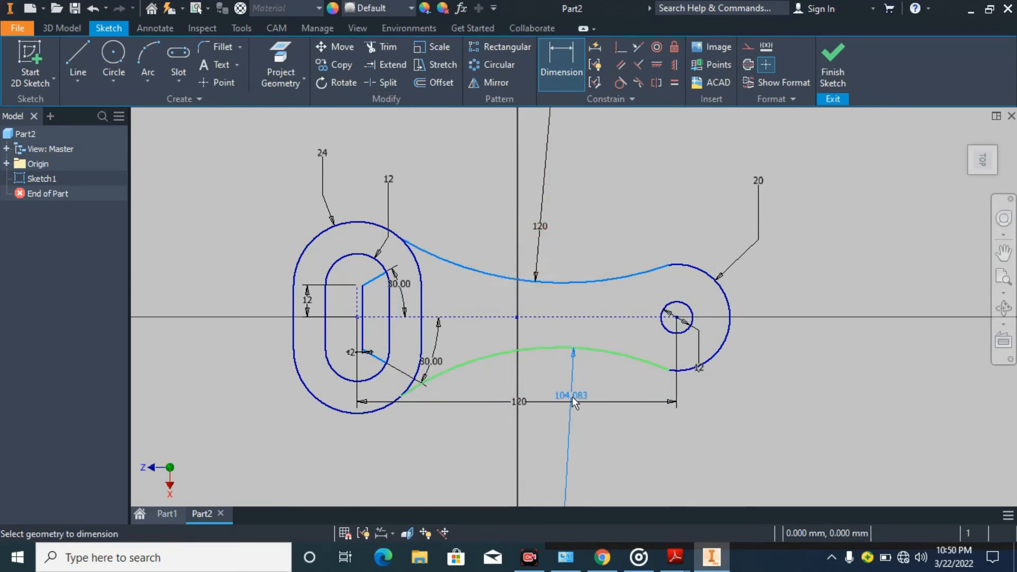
pyautogui.click(572, 395)
pyautogui.write('120')
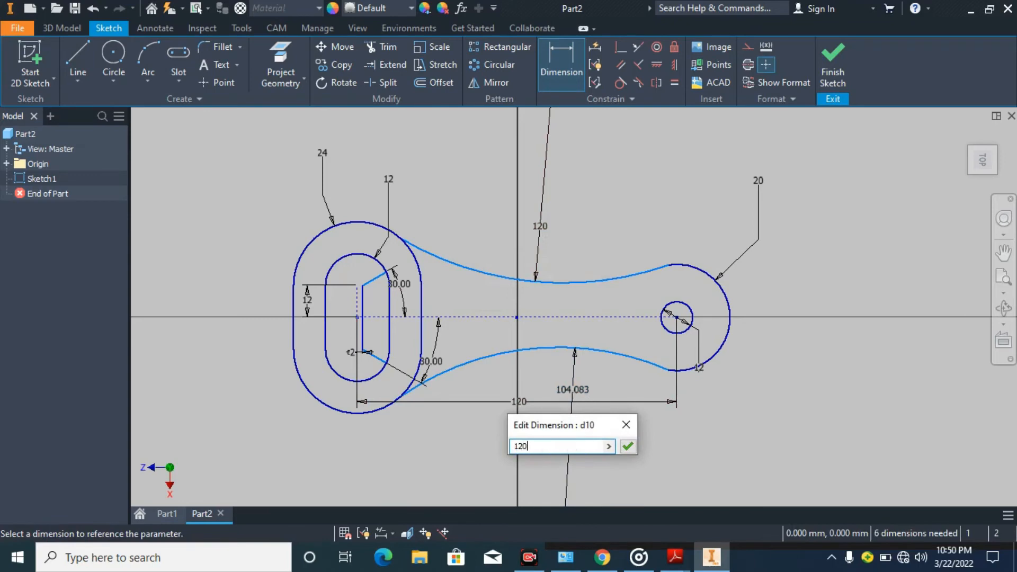
pyautogui.press('Return')
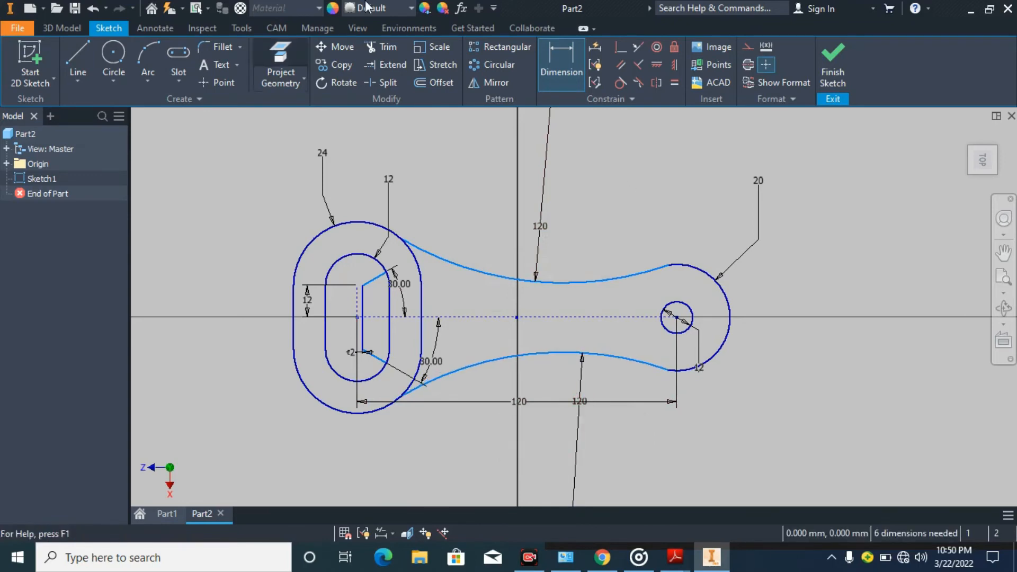
# Step: Apply a tangent constraint between the upper connecting arc and the outer slot's upper end arc
pyautogui.click(619, 83)
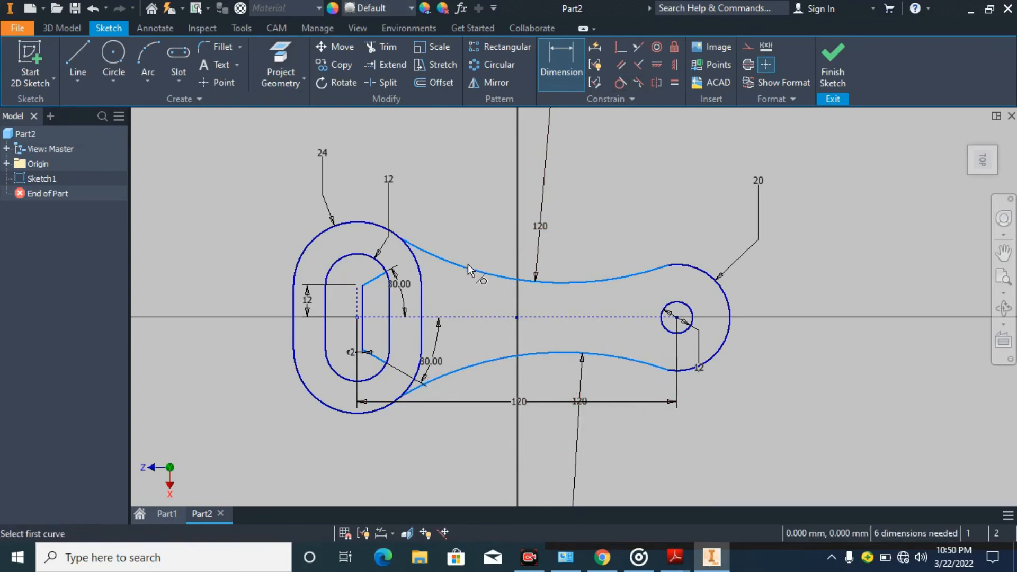
pyautogui.click(459, 263)
pyautogui.click(395, 232)
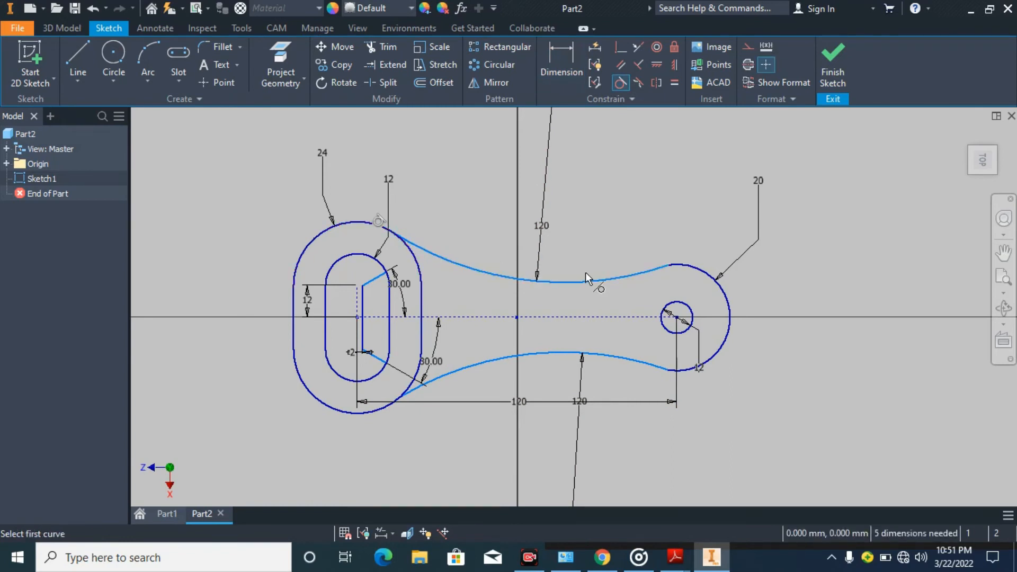
# Step: Apply tangent constraints between the 20 mm radius end arc and both the upper and lower connecting arcs
pyautogui.click(604, 279)
pyautogui.click(687, 265)
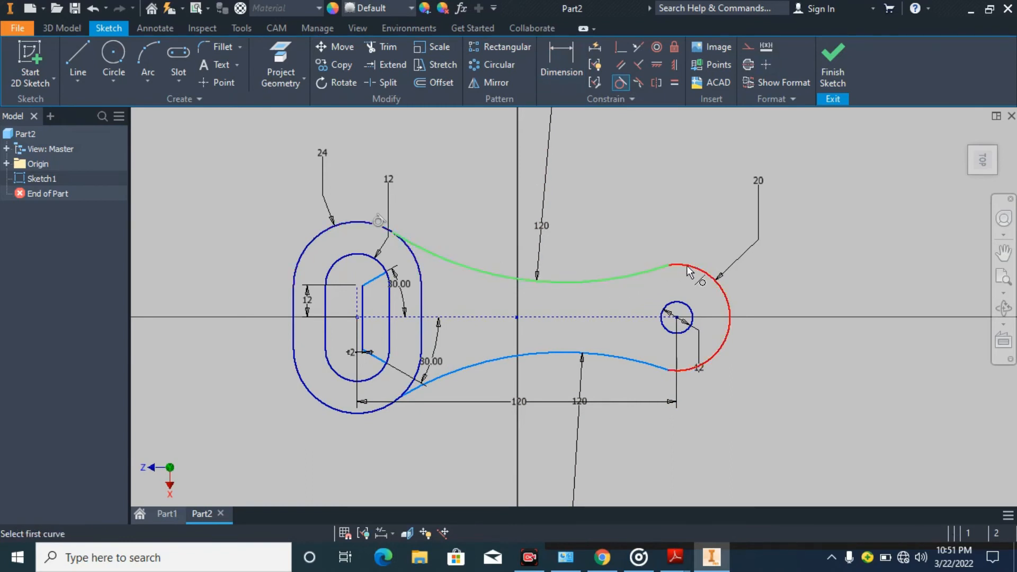
pyautogui.click(686, 373)
pyautogui.click(659, 368)
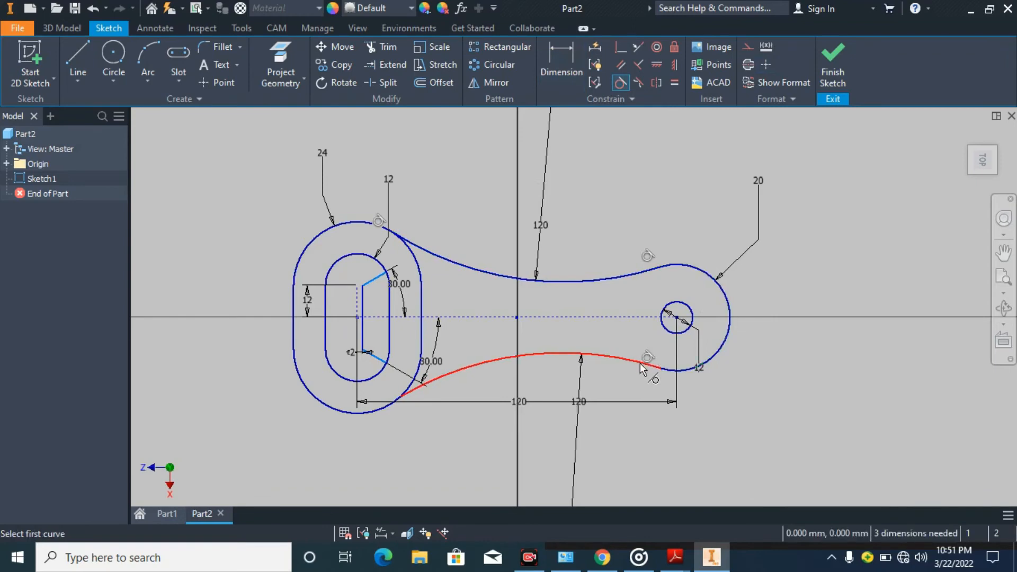
# Step: Apply a tangent constraint between the lower connecting arc and the outer slot's lower end arc
pyautogui.click(432, 375)
pyautogui.click(416, 378)
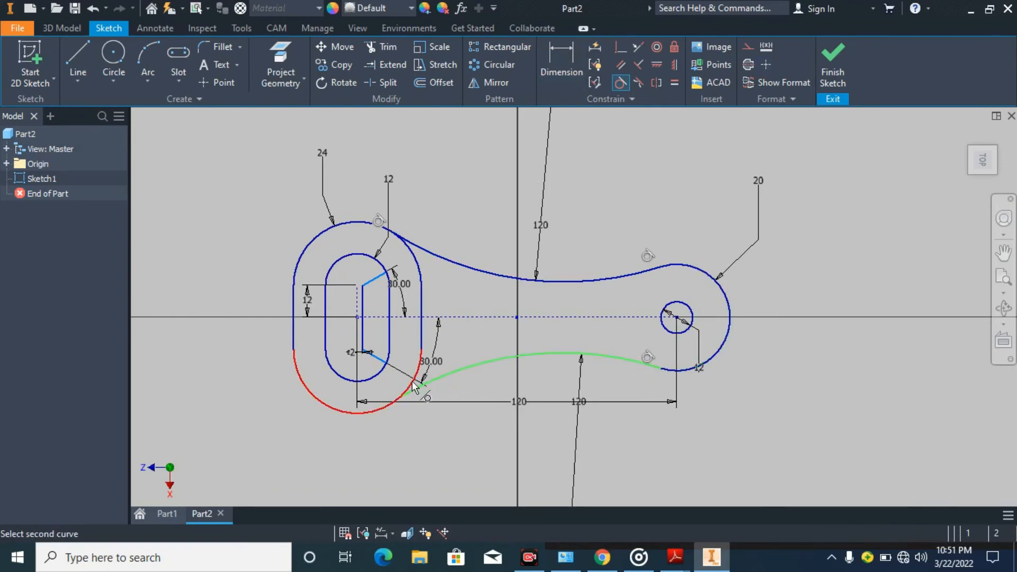
pyautogui.rightClick(574, 314)
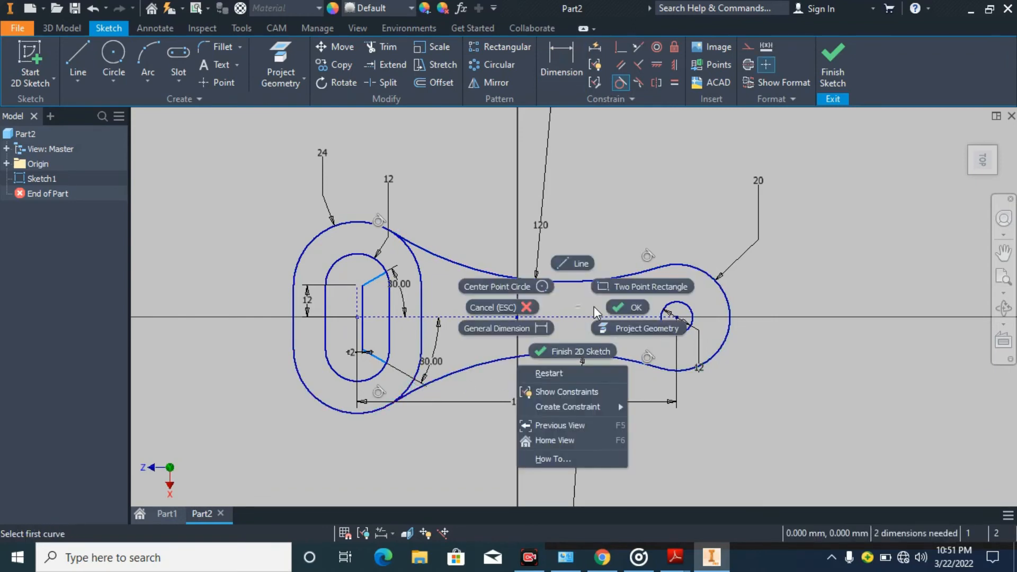
pyautogui.click(631, 308)
# Step: Trim away the outer slot's straight side and arc portions lying between the two connecting arcs
pyautogui.moveTo(722, 218)
pyautogui.mouseDown()
pyautogui.moveTo(483, 431)
pyautogui.moveTo(290, 449)
pyautogui.mouseUp()
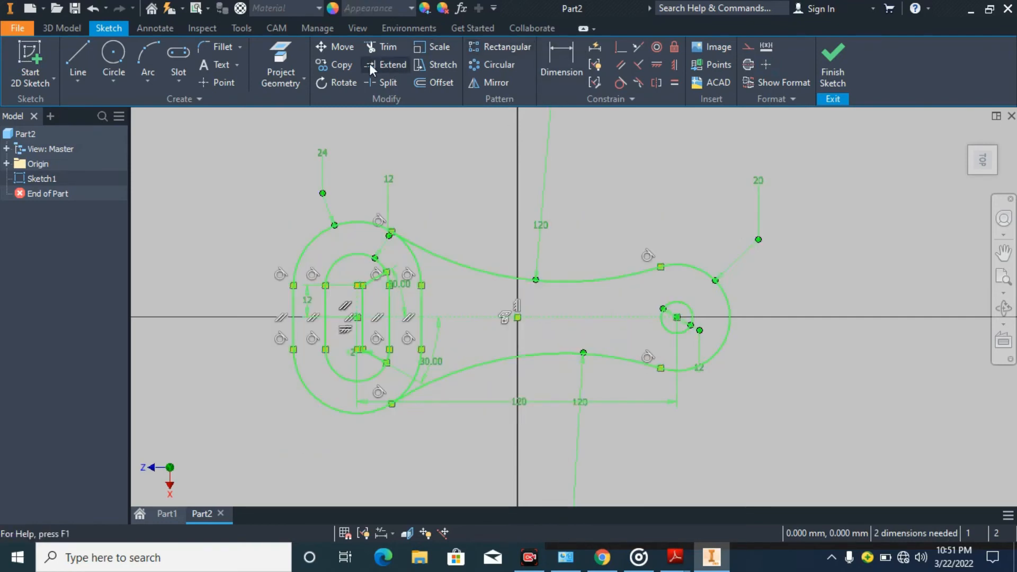
pyautogui.click(381, 46)
pyautogui.click(418, 258)
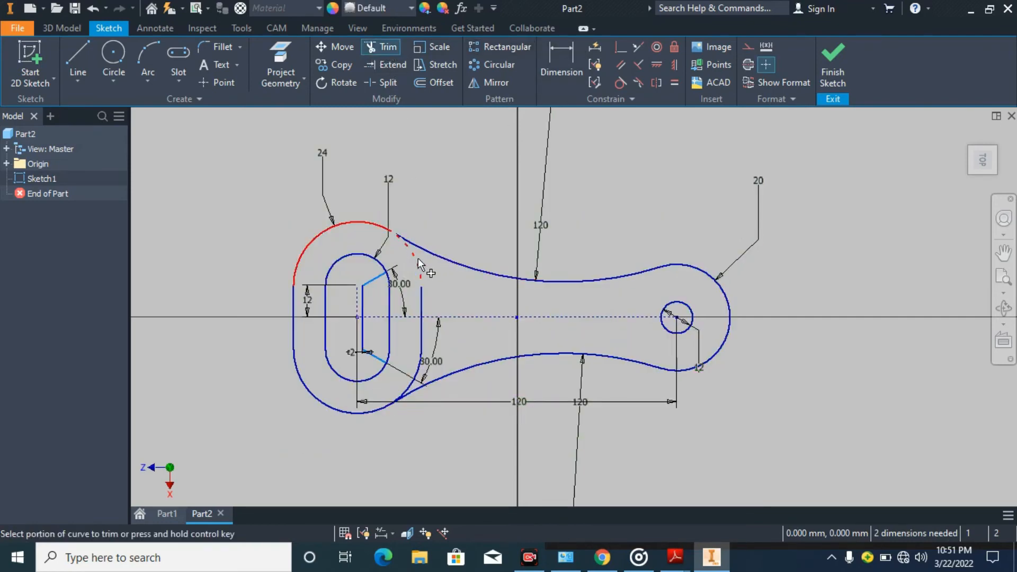
pyautogui.click(420, 344)
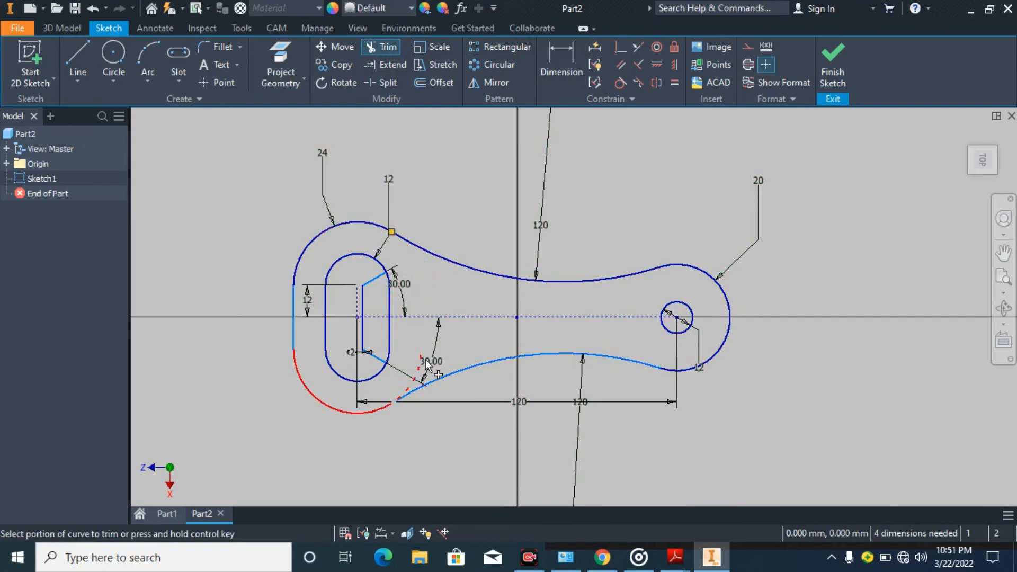
pyautogui.click(417, 376)
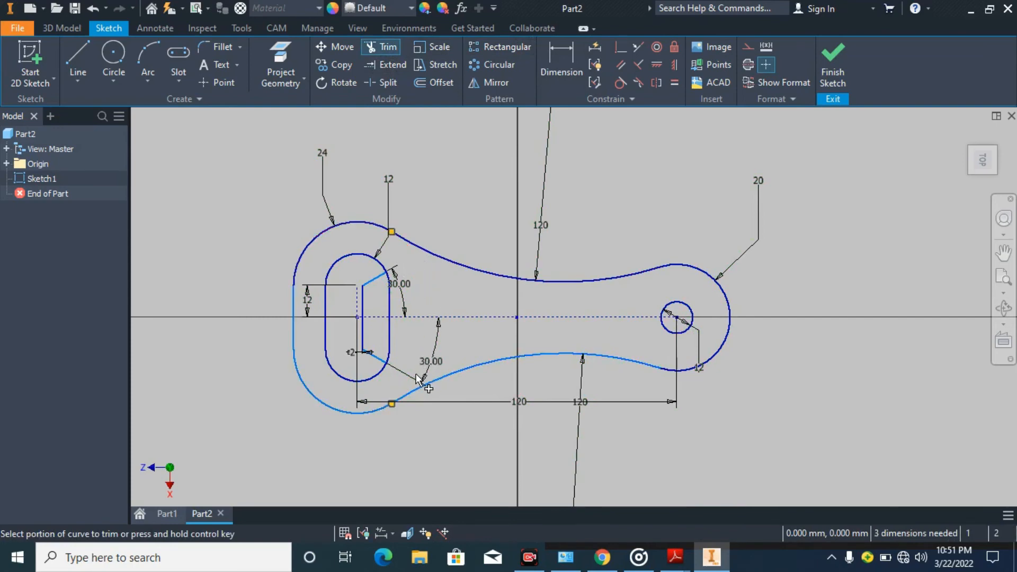
# Step: Trim away the inner slot's straight side and arc portions between the ends of the two 30° angled lines
pyautogui.click(389, 331)
pyautogui.click(392, 352)
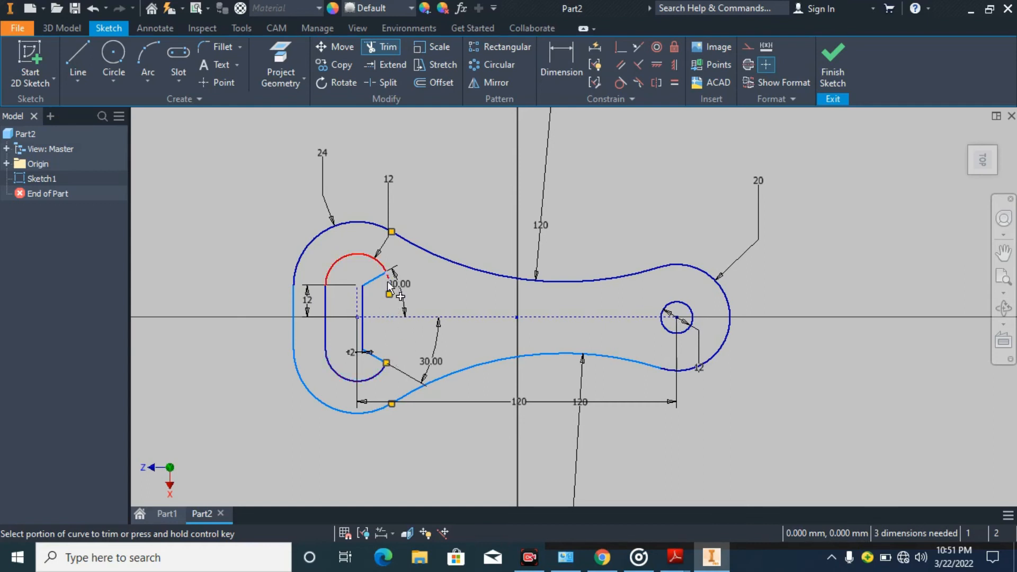
pyautogui.click(392, 285)
pyautogui.click(390, 290)
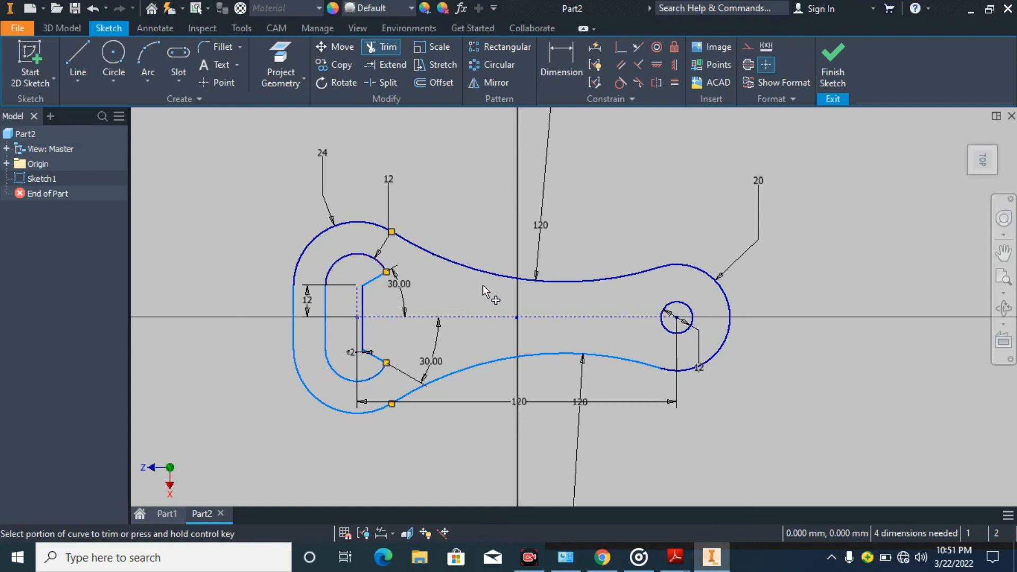
pyautogui.rightClick(456, 200)
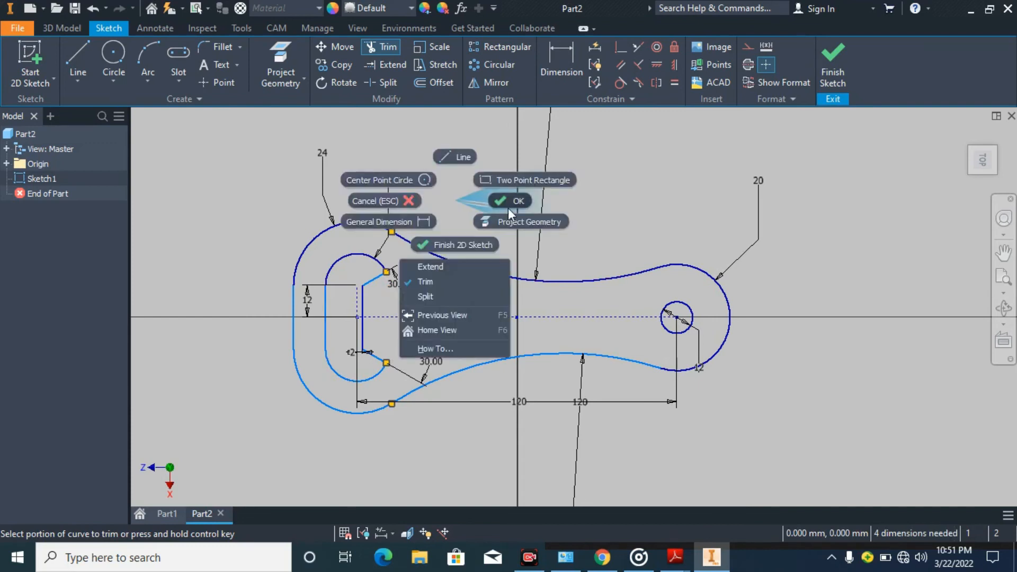
pyautogui.click(512, 200)
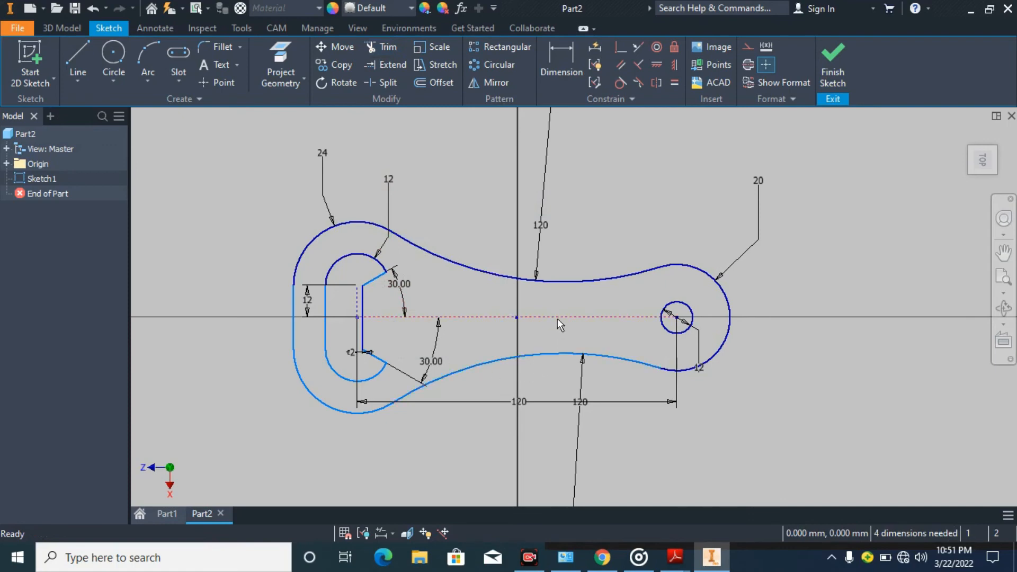
# Step: Finish the sketch and extrude the profile around the slot opening and hole upward by 5 mm
pyautogui.click(837, 71)
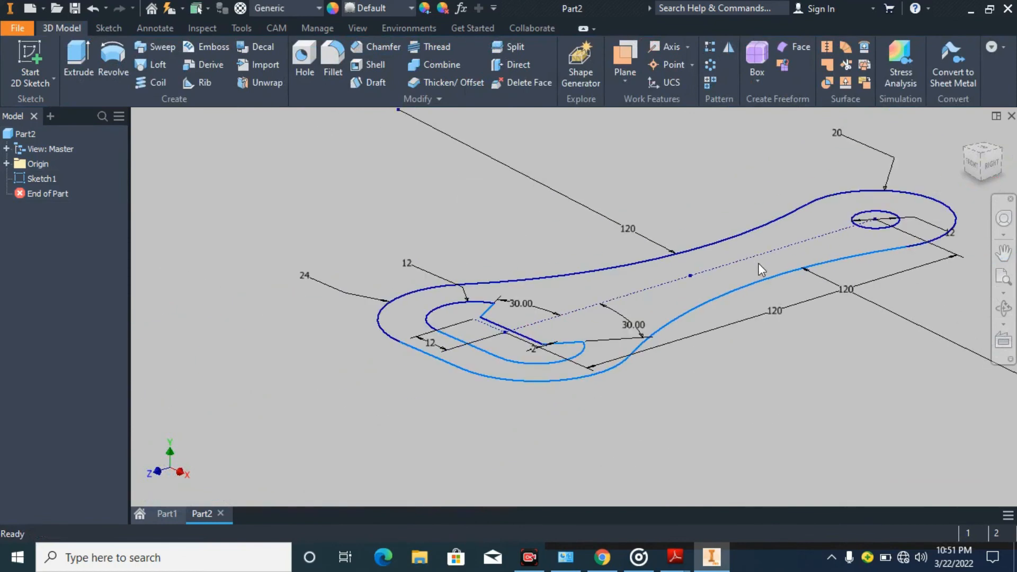
pyautogui.click(79, 57)
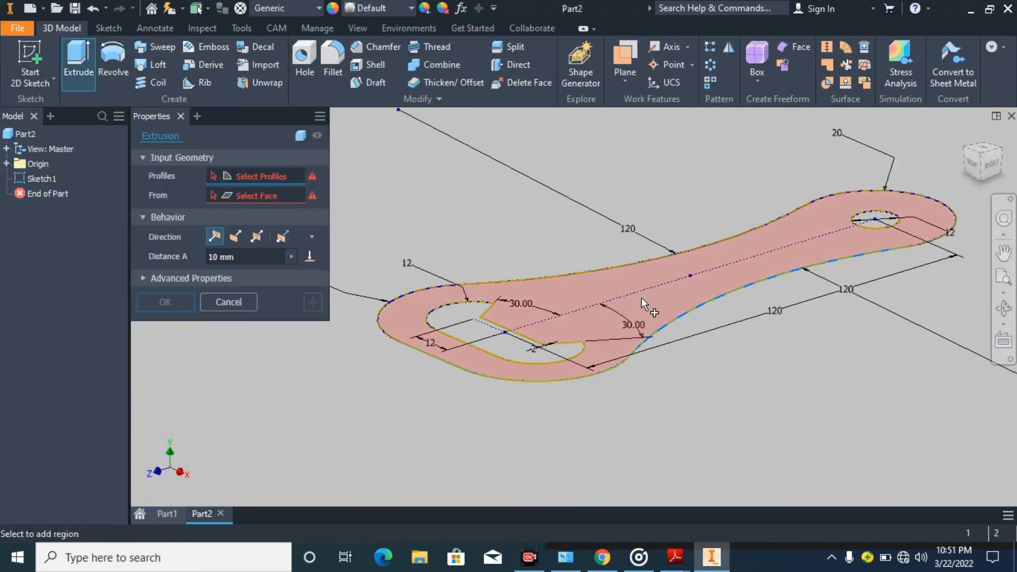
pyautogui.click(641, 297)
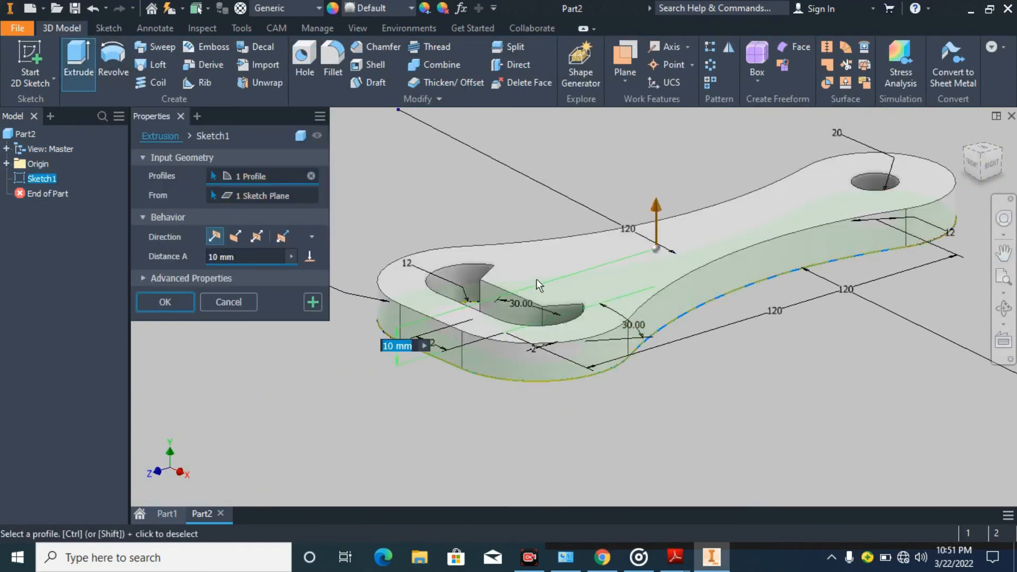
pyautogui.doubleClick(218, 256)
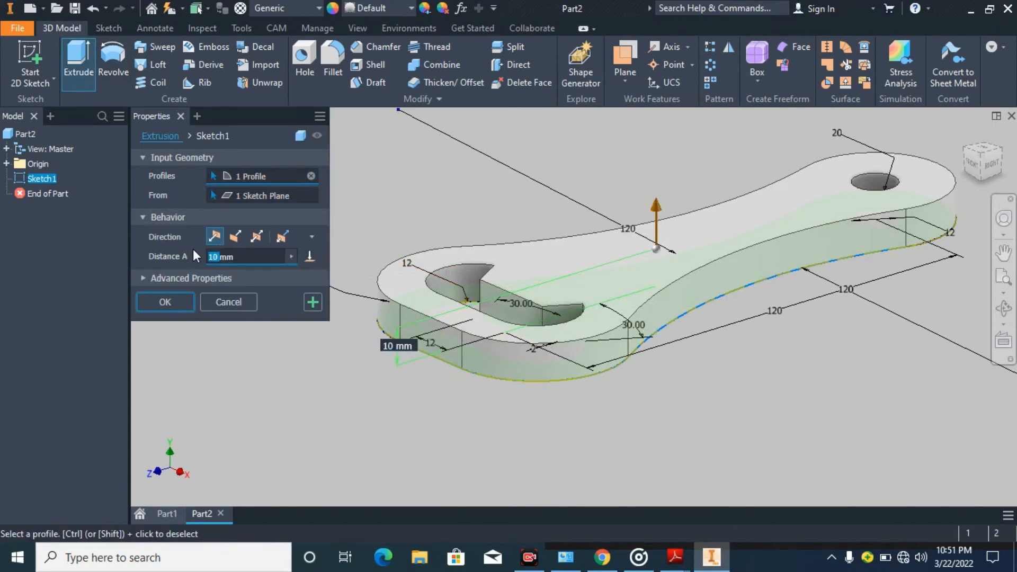
pyautogui.write('5')
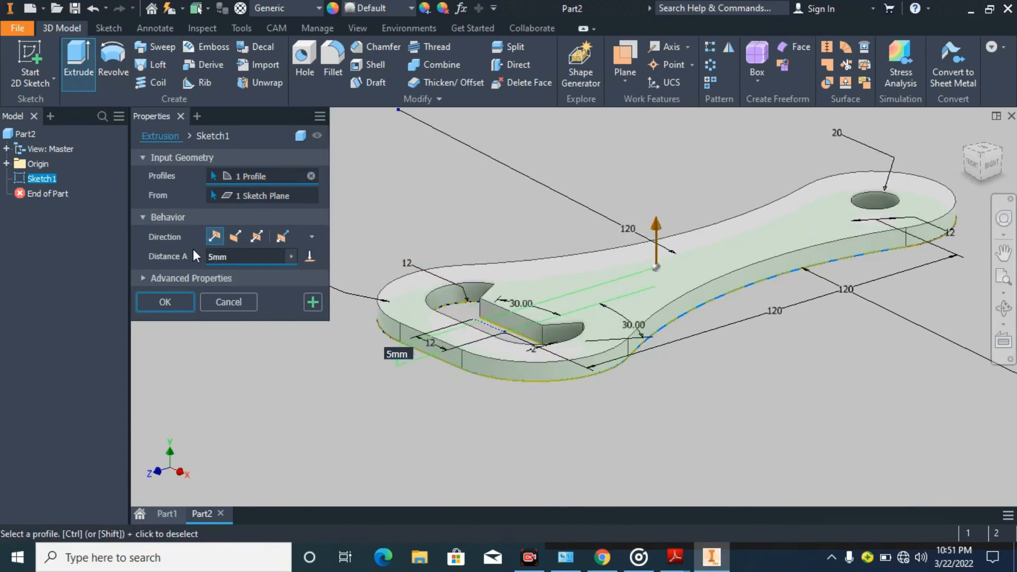
pyautogui.press('Return')
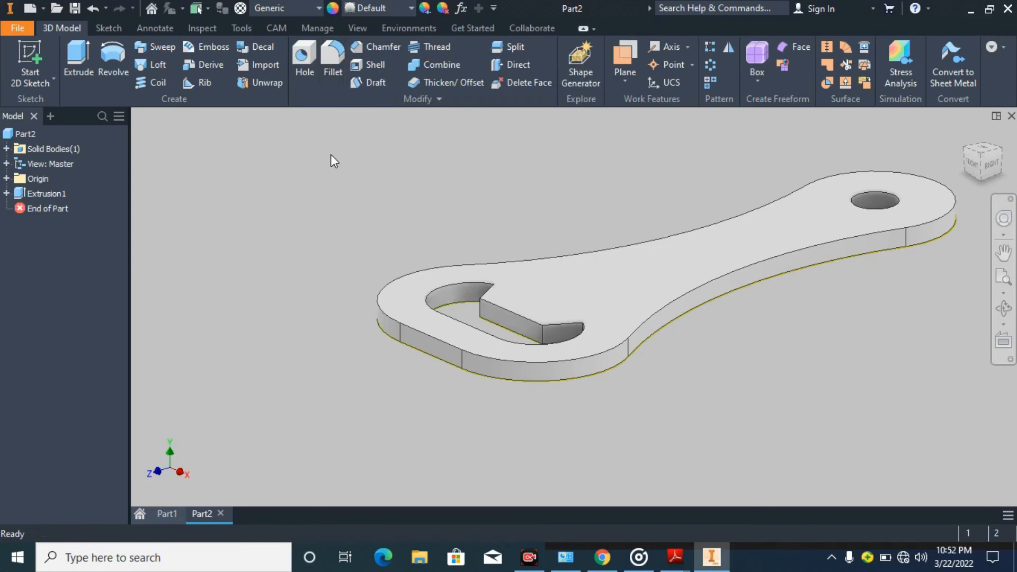
# Step: Fillet the upper and lower outer perimeter edges of the body with a 2 mm radius
pyautogui.click(336, 63)
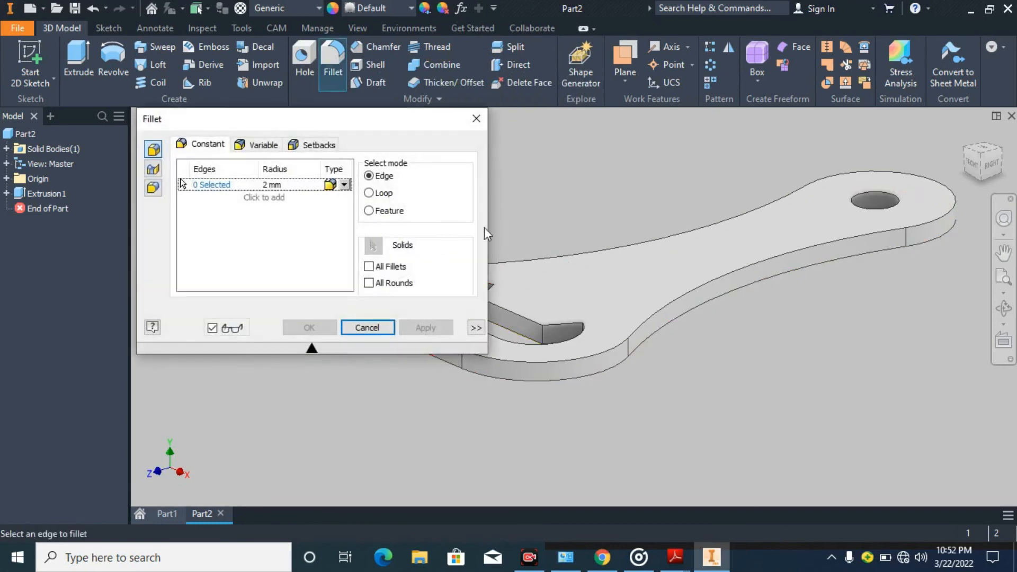
pyautogui.click(554, 259)
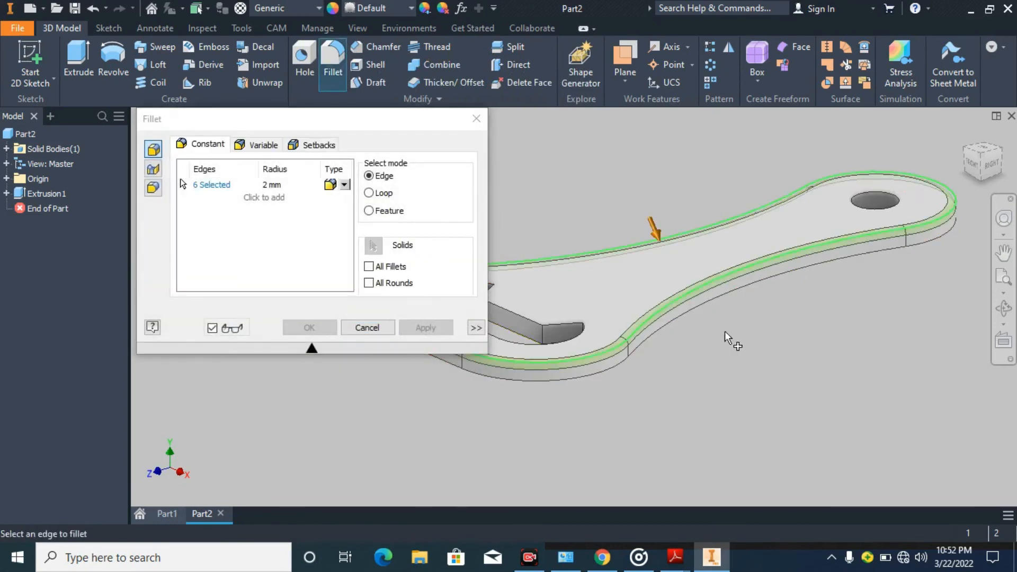
pyautogui.click(684, 312)
pyautogui.click(325, 326)
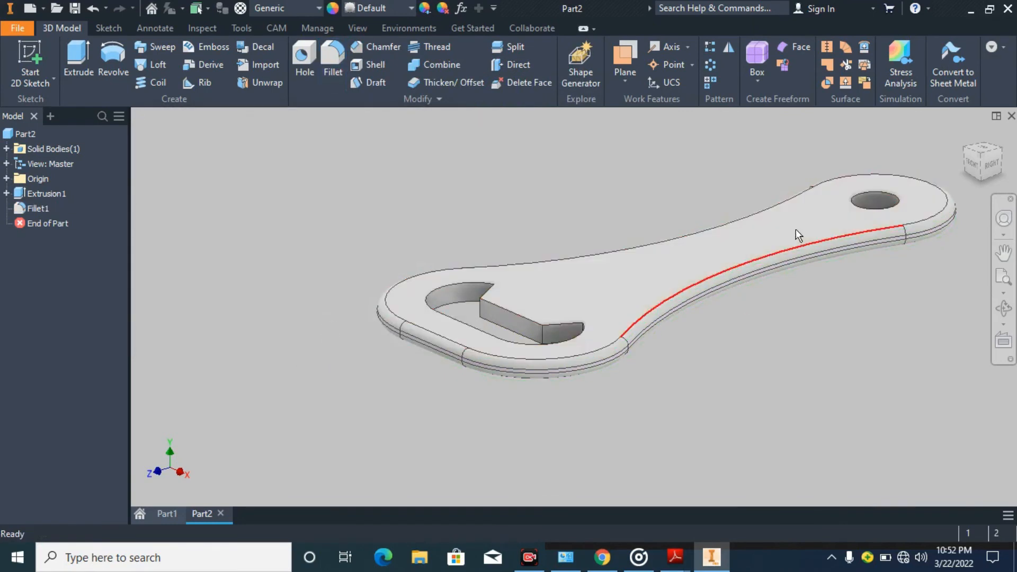